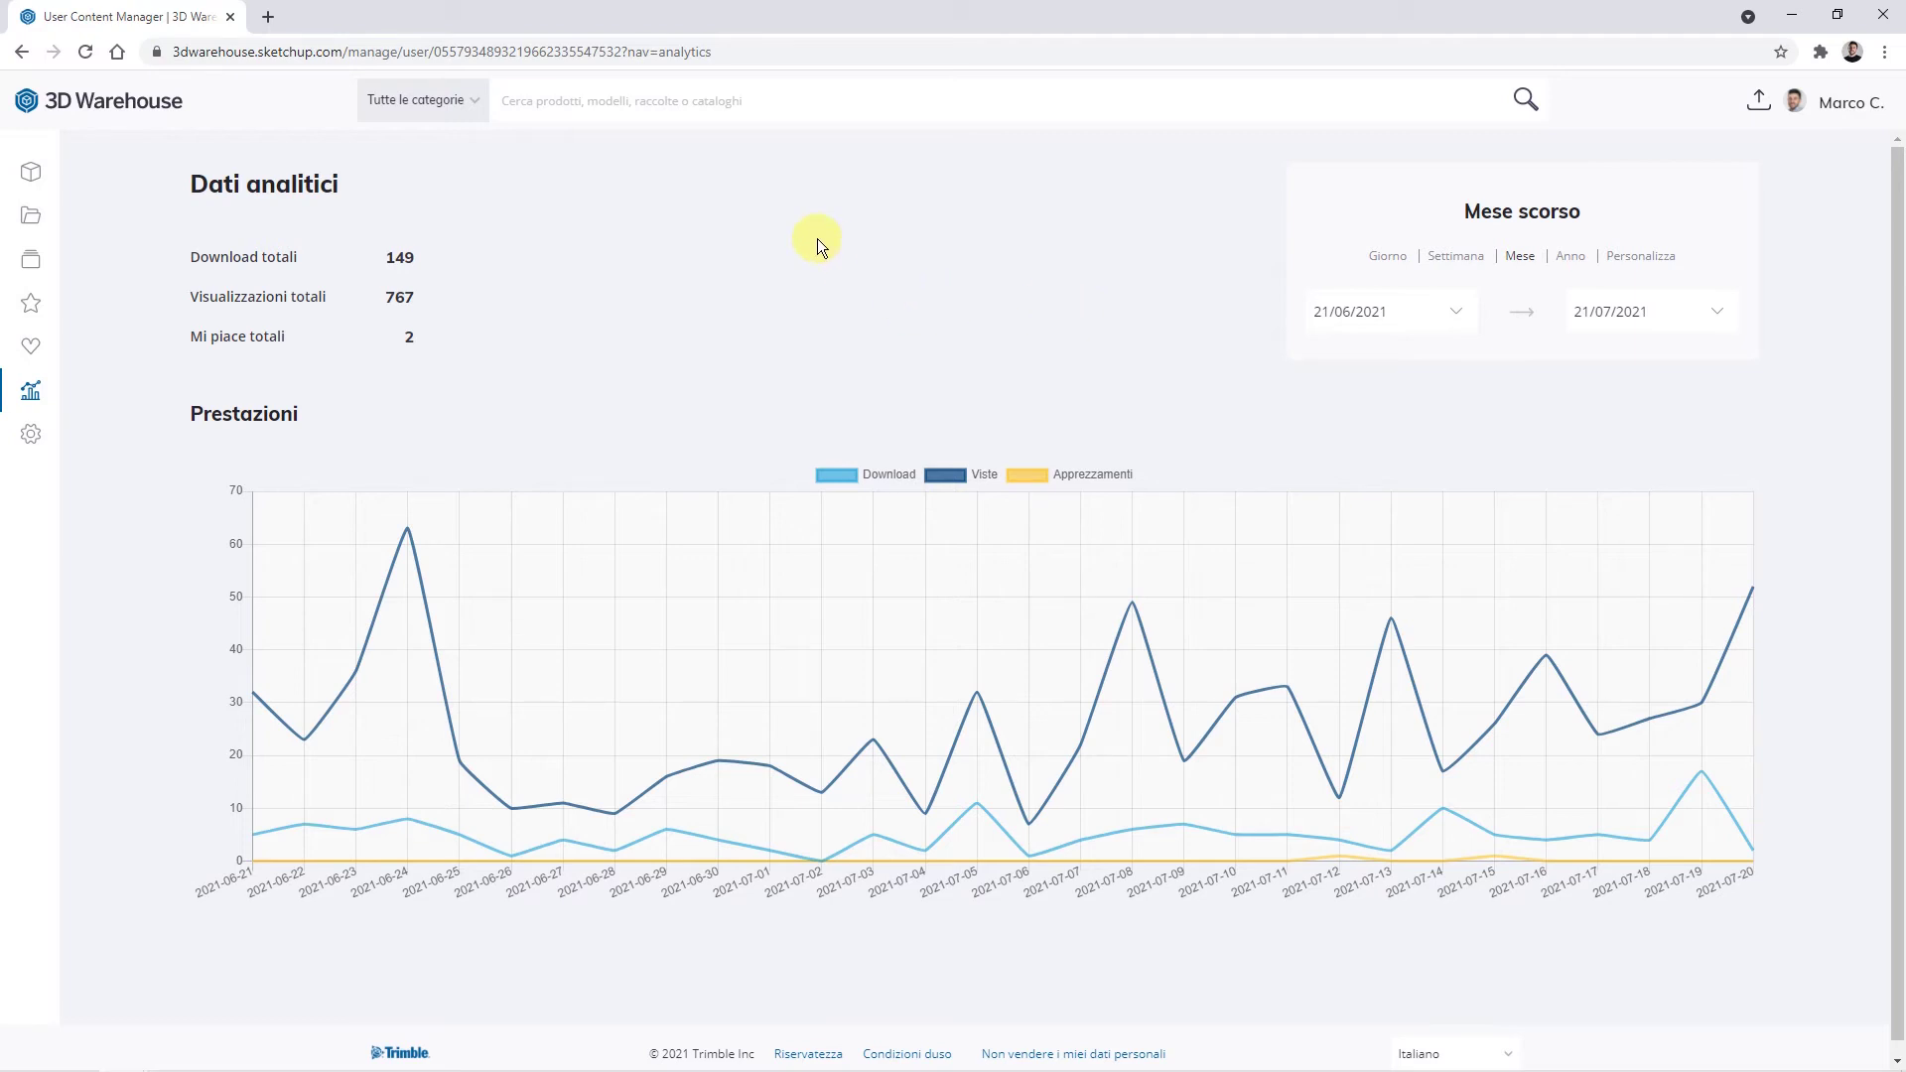
# Step: Return from the account analytics to the 3D Warehouse home page via the logo
pyautogui.click(77, 109)
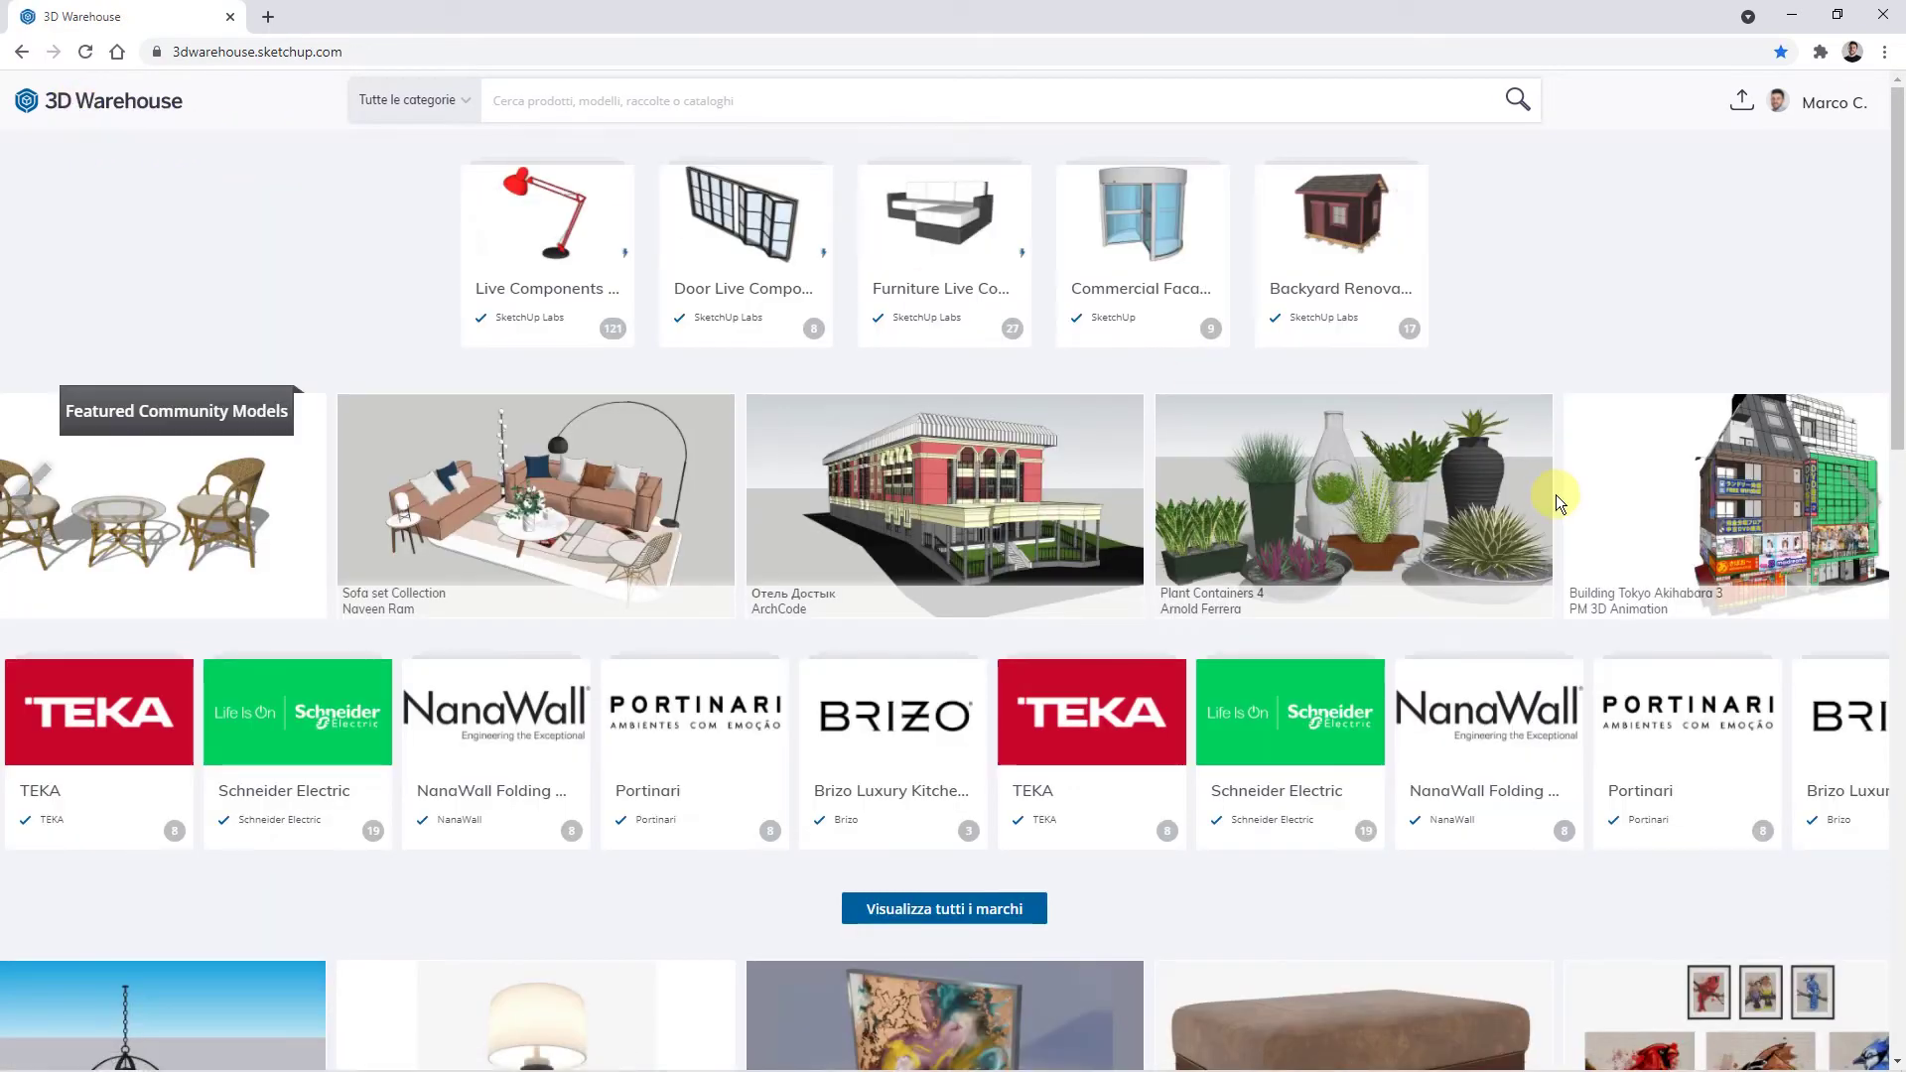
pyautogui.scroll(-2, 1557, 494)
pyautogui.scroll(-4, 1557, 495)
pyautogui.scroll(-4, 1557, 494)
pyautogui.scroll(-1, 1556, 494)
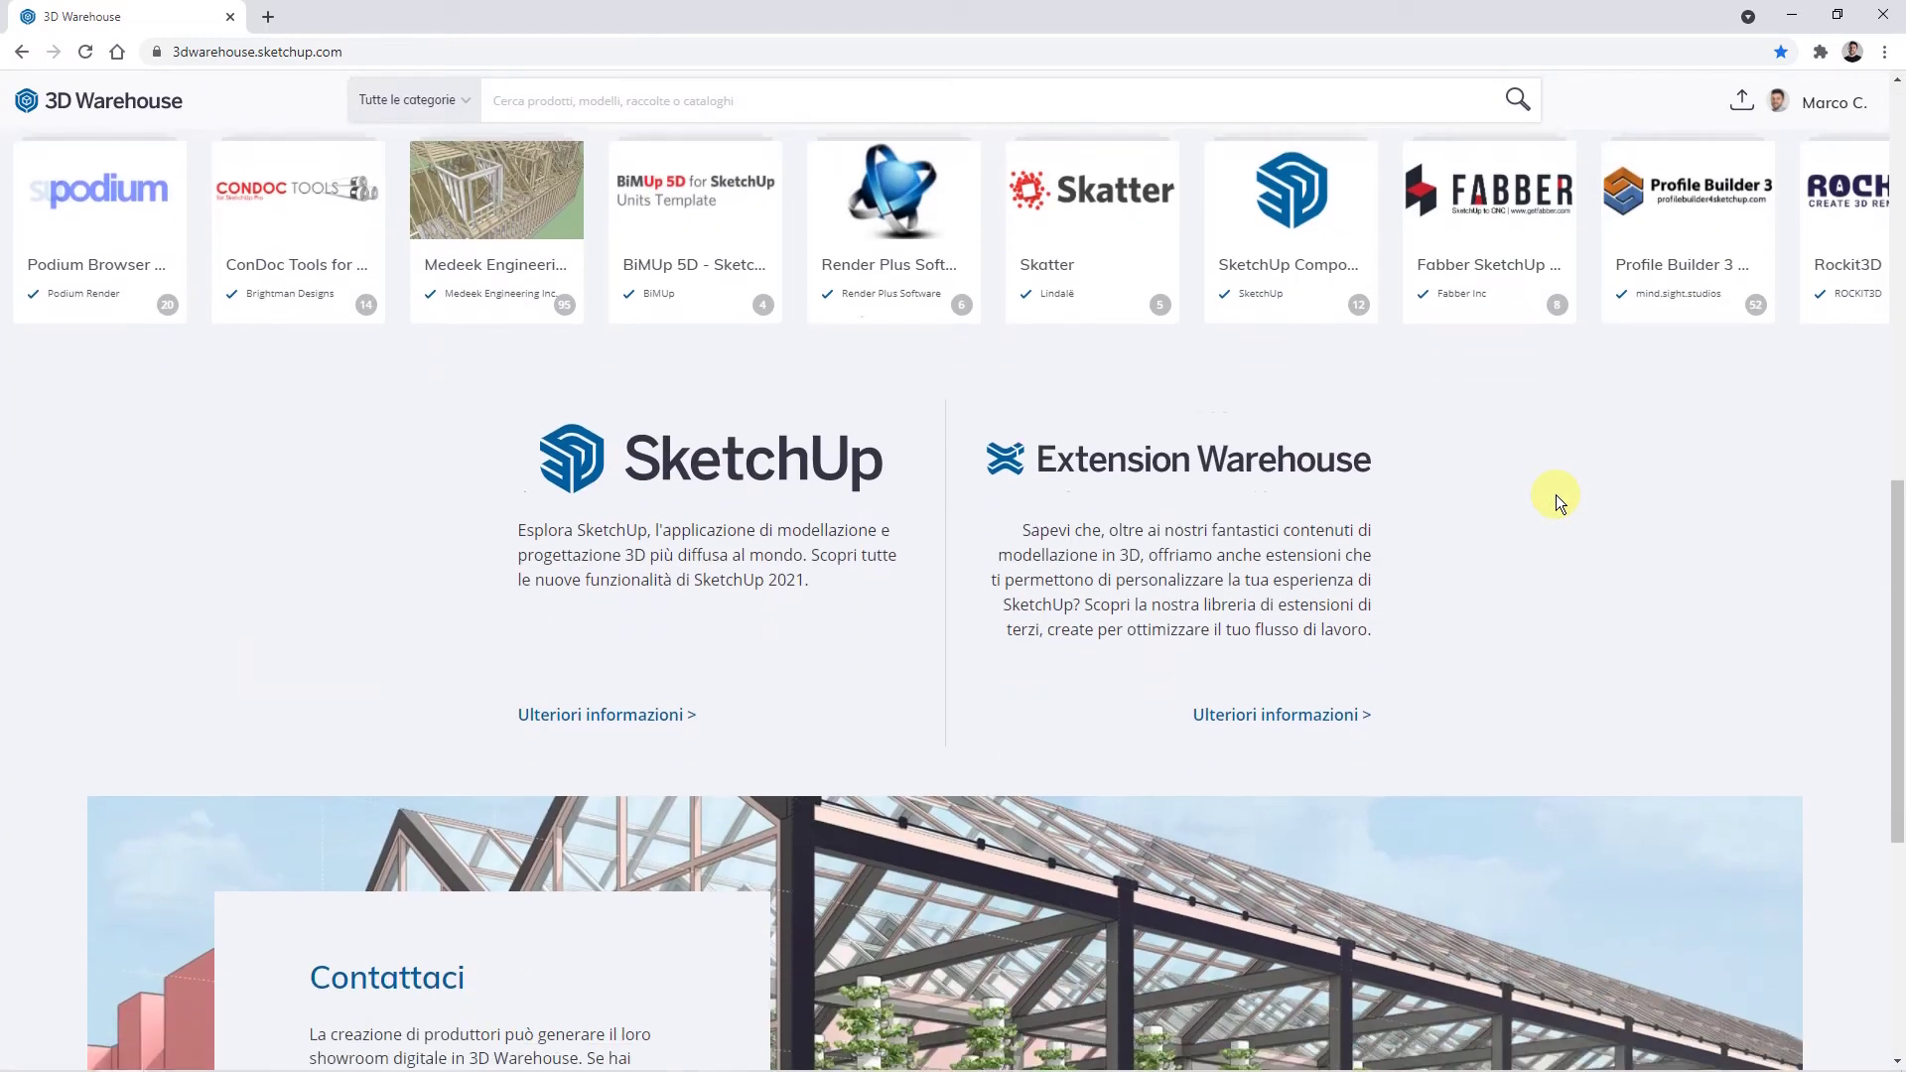
pyautogui.scroll(-2, 1557, 494)
pyautogui.scroll(-4, 1557, 494)
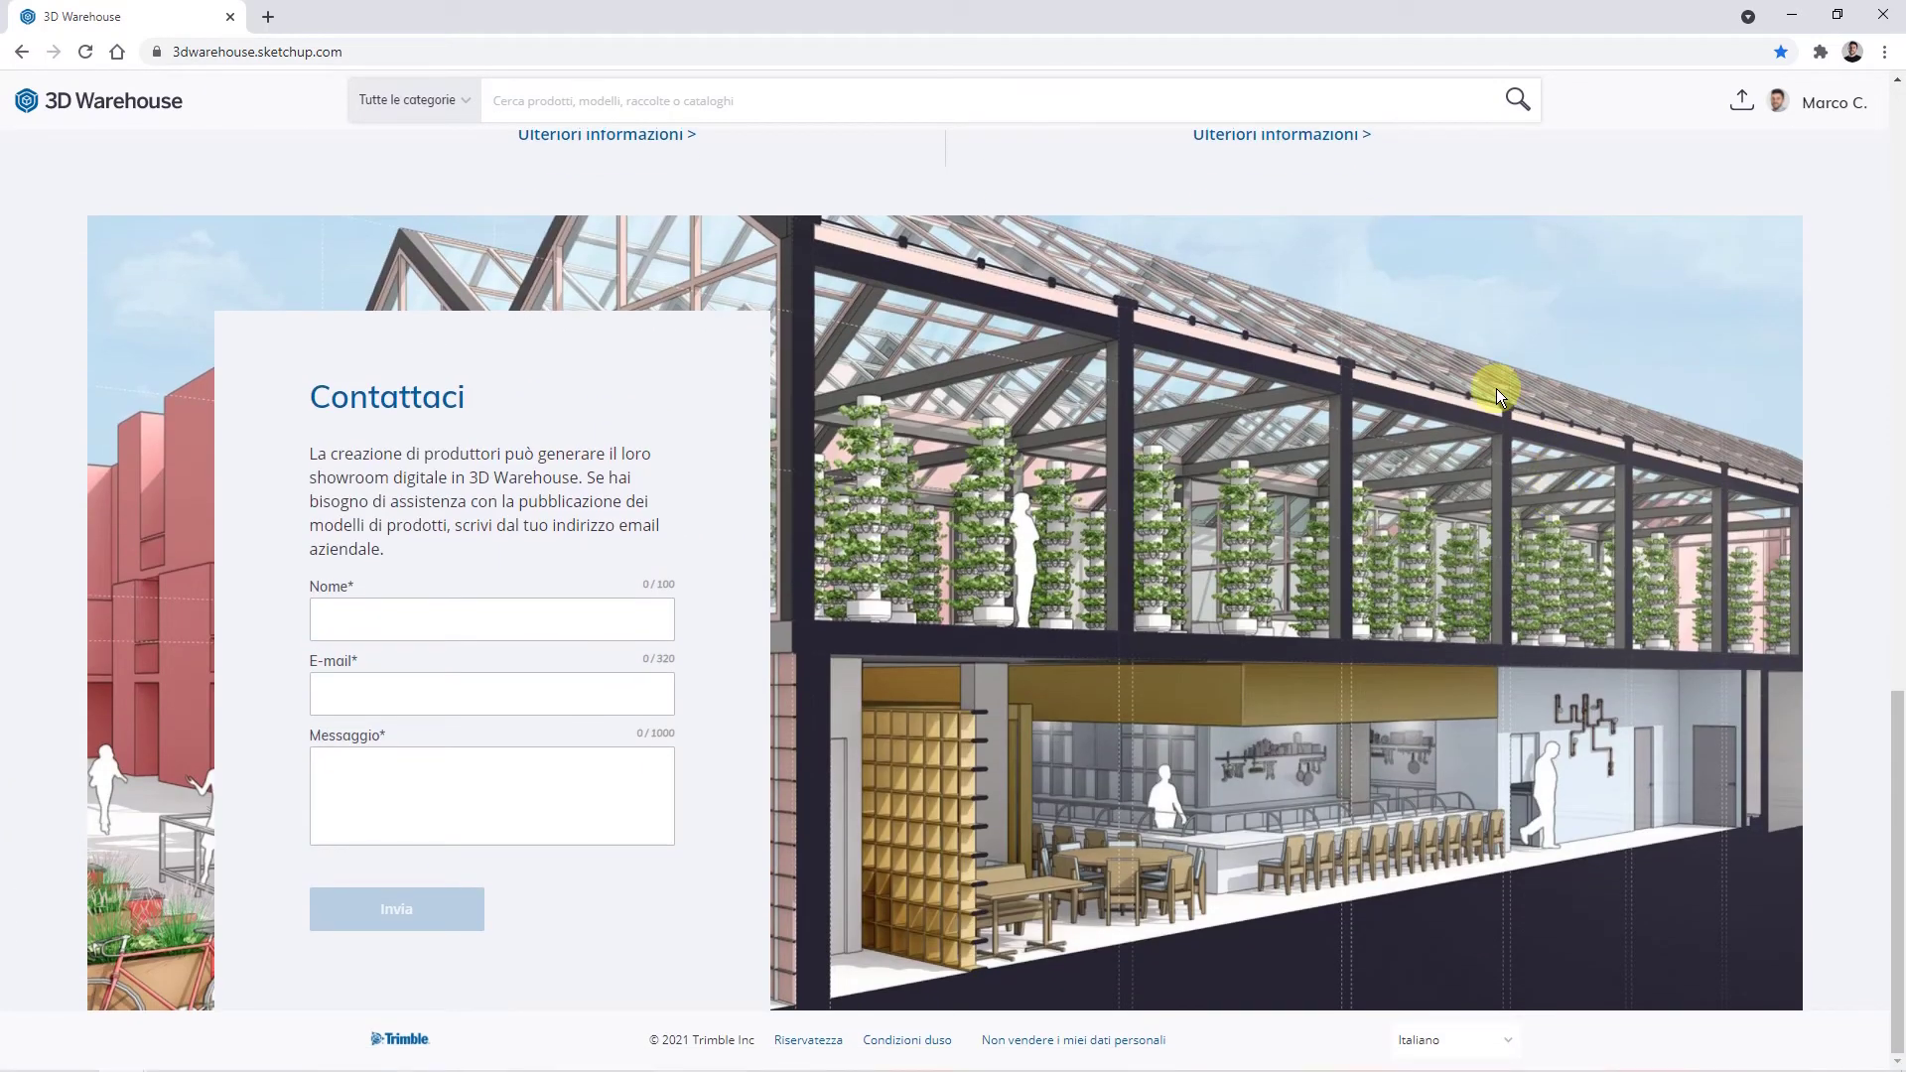
pyautogui.scroll(5, 1342, 585)
pyautogui.scroll(3, 1519, 675)
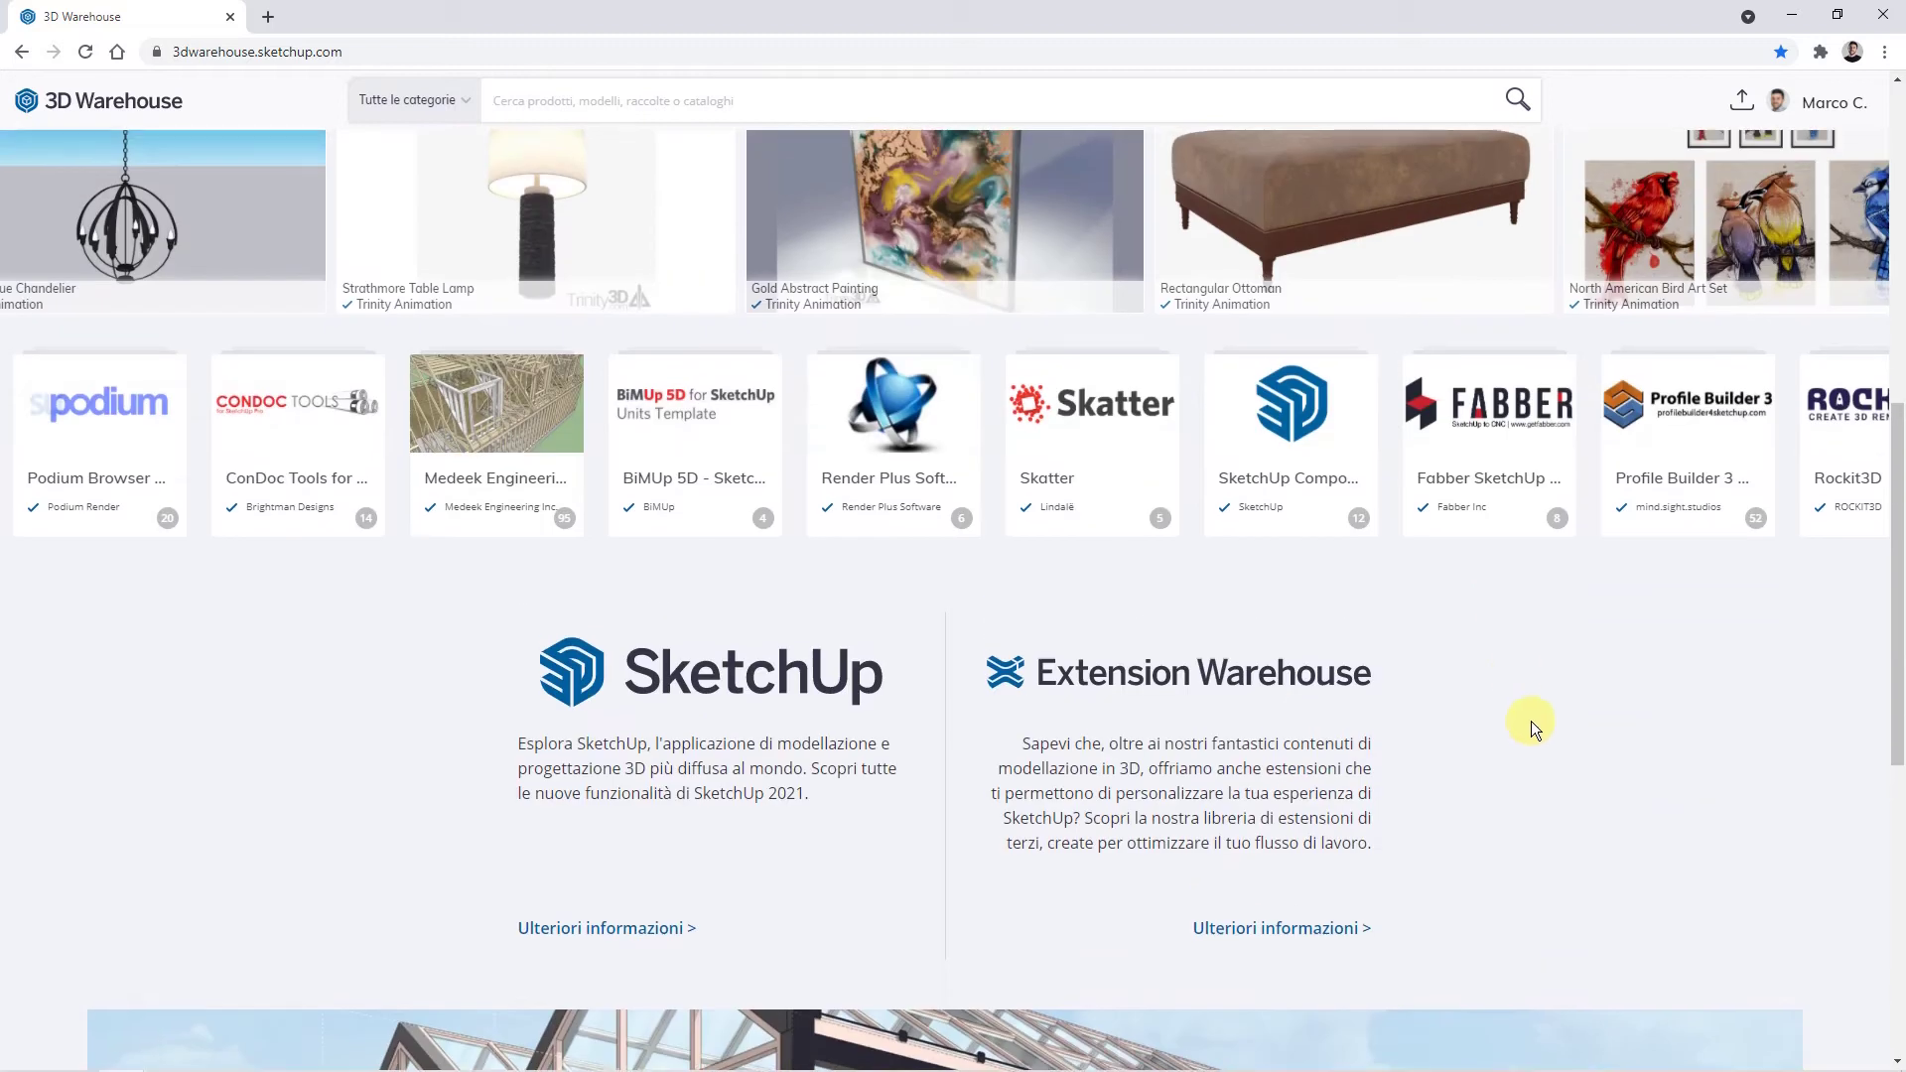
pyautogui.scroll(2, 1535, 723)
pyautogui.scroll(2, 1208, 719)
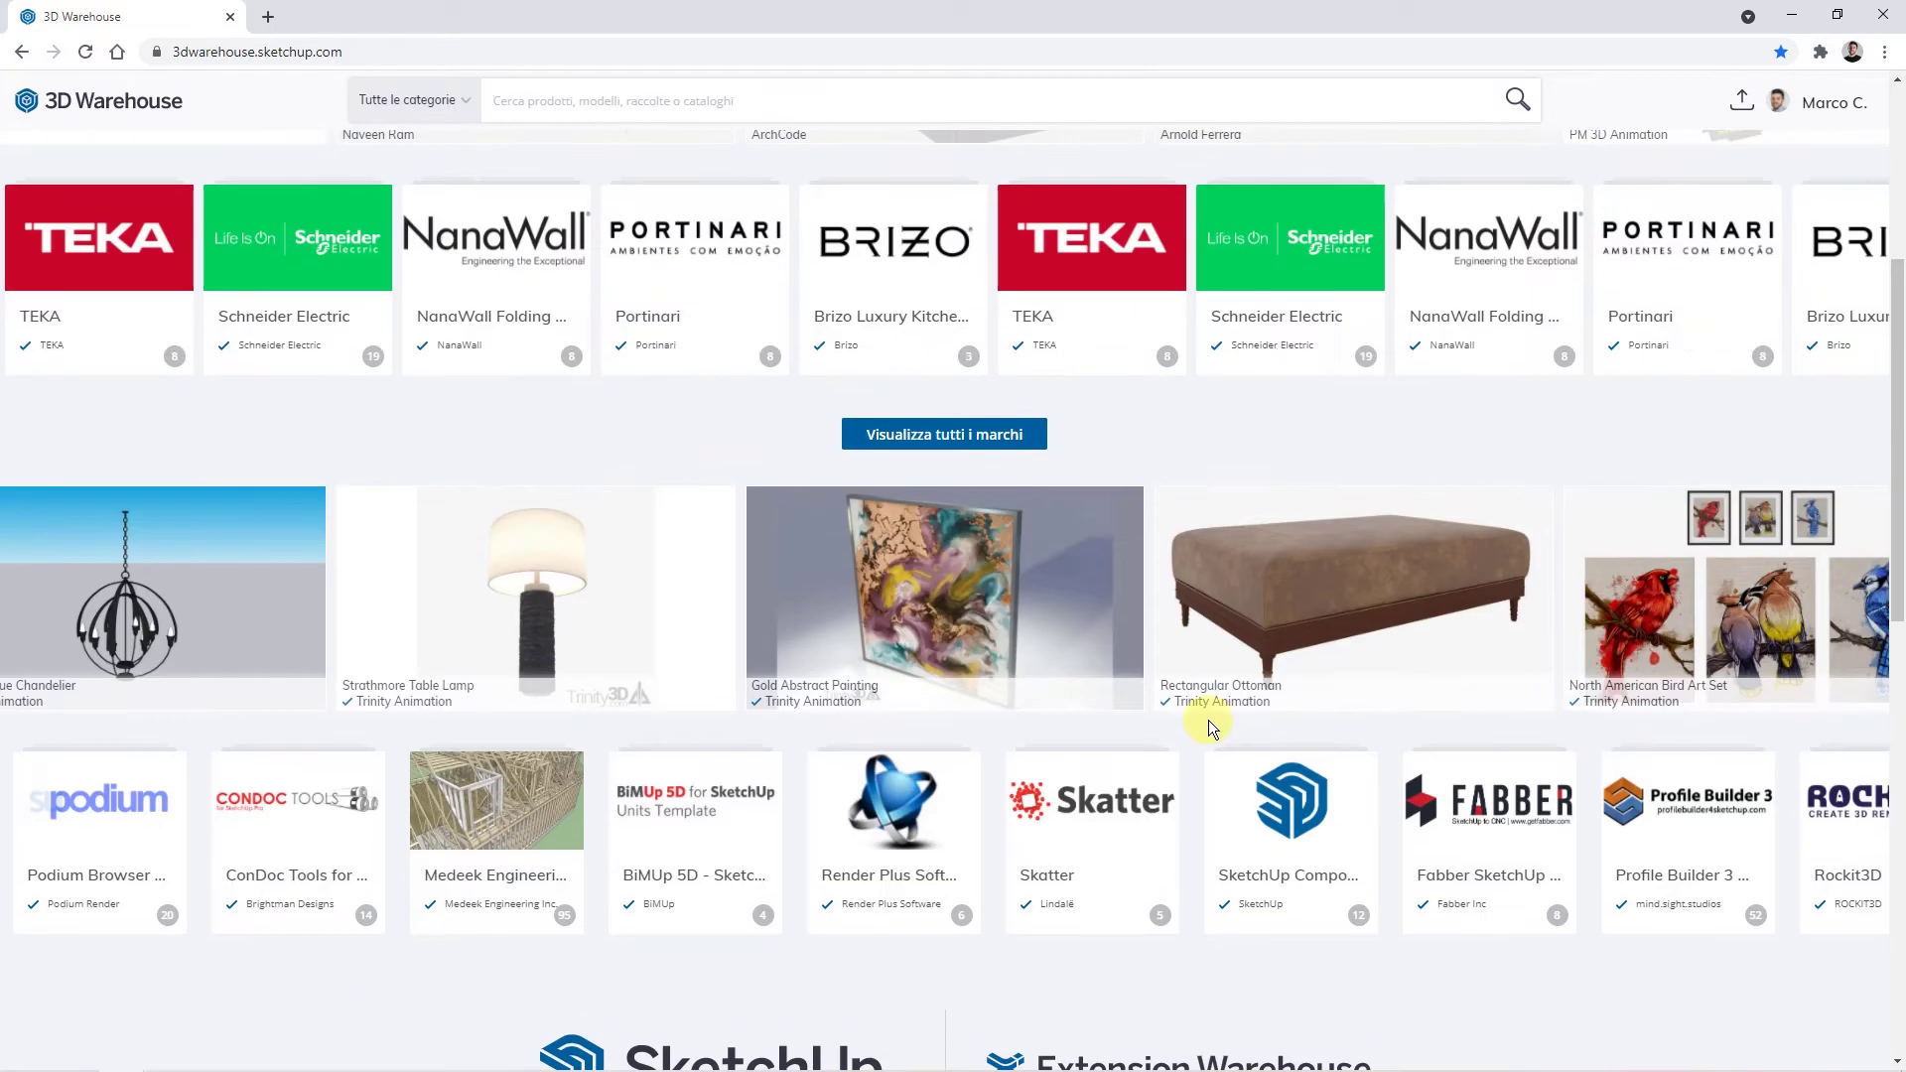
pyautogui.scroll(4, 1212, 711)
pyautogui.scroll(1, 1212, 711)
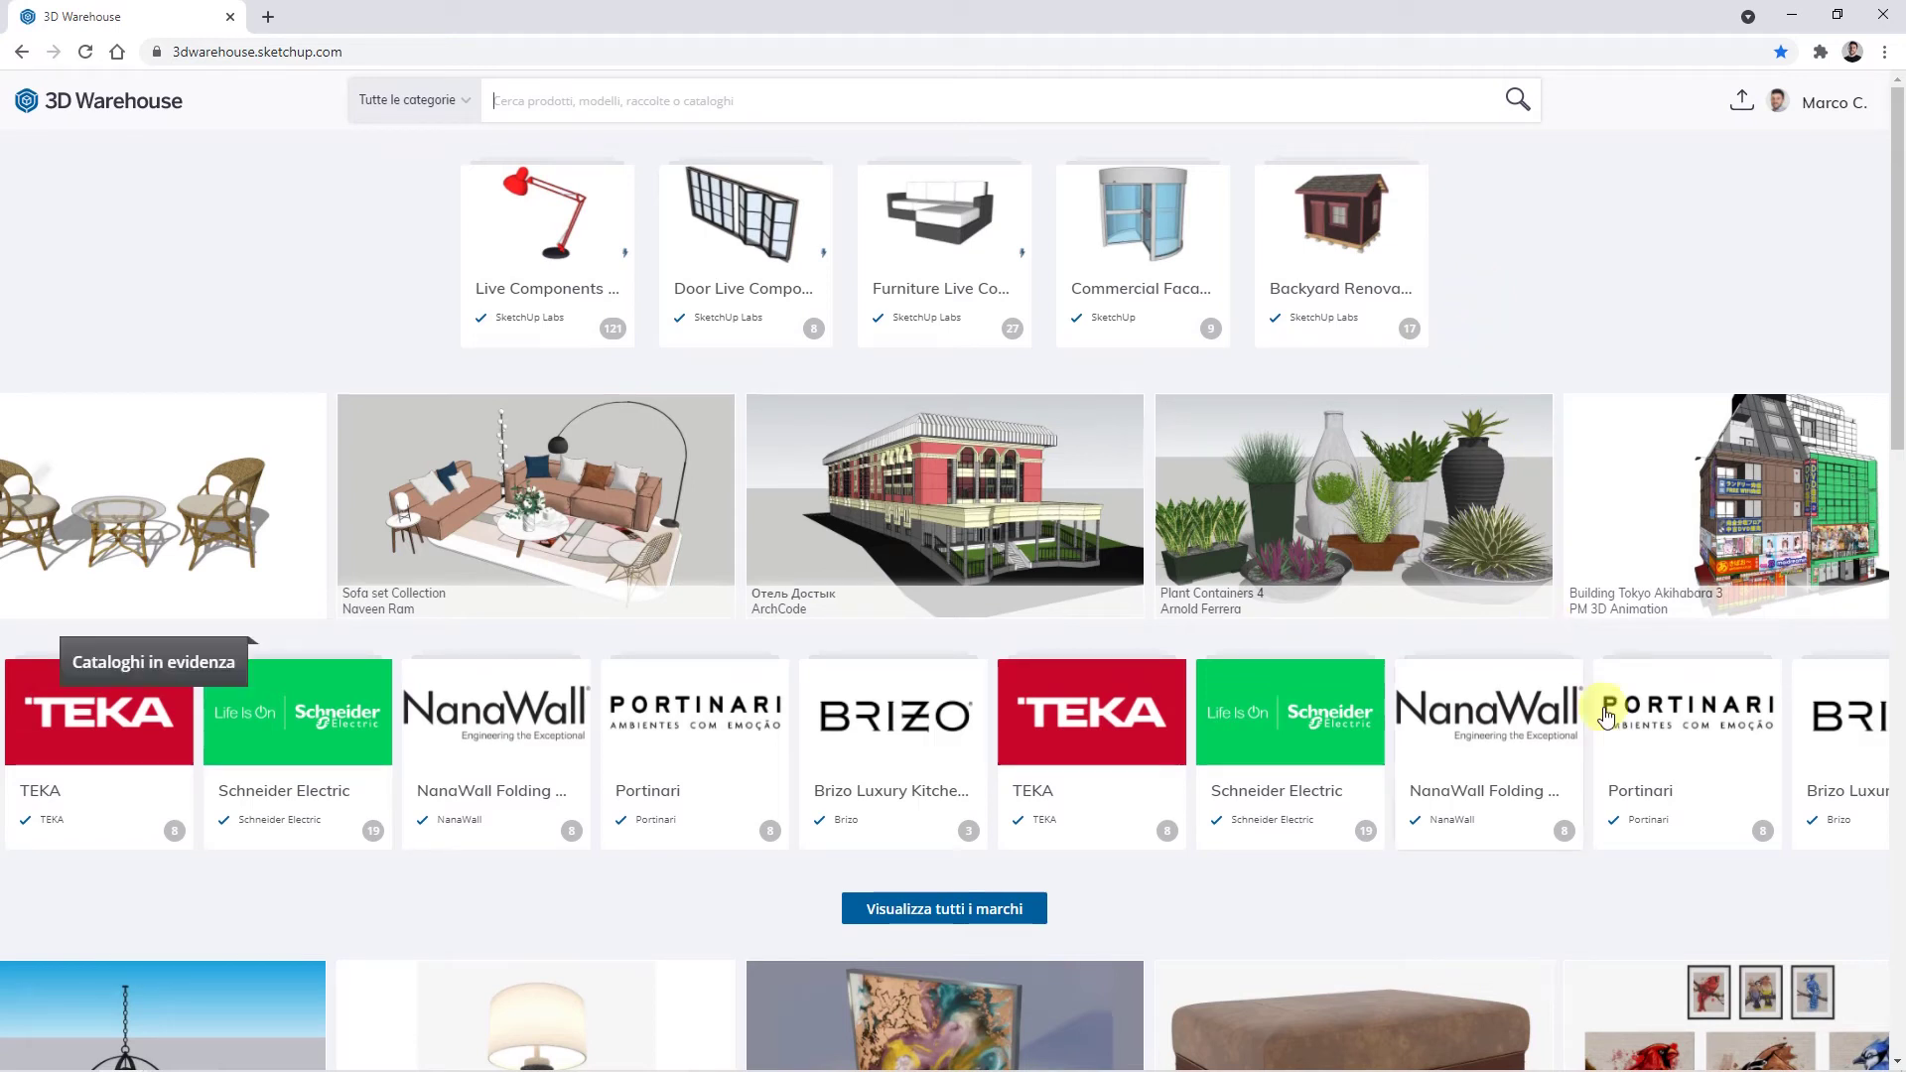
pyautogui.moveTo(695, 276)
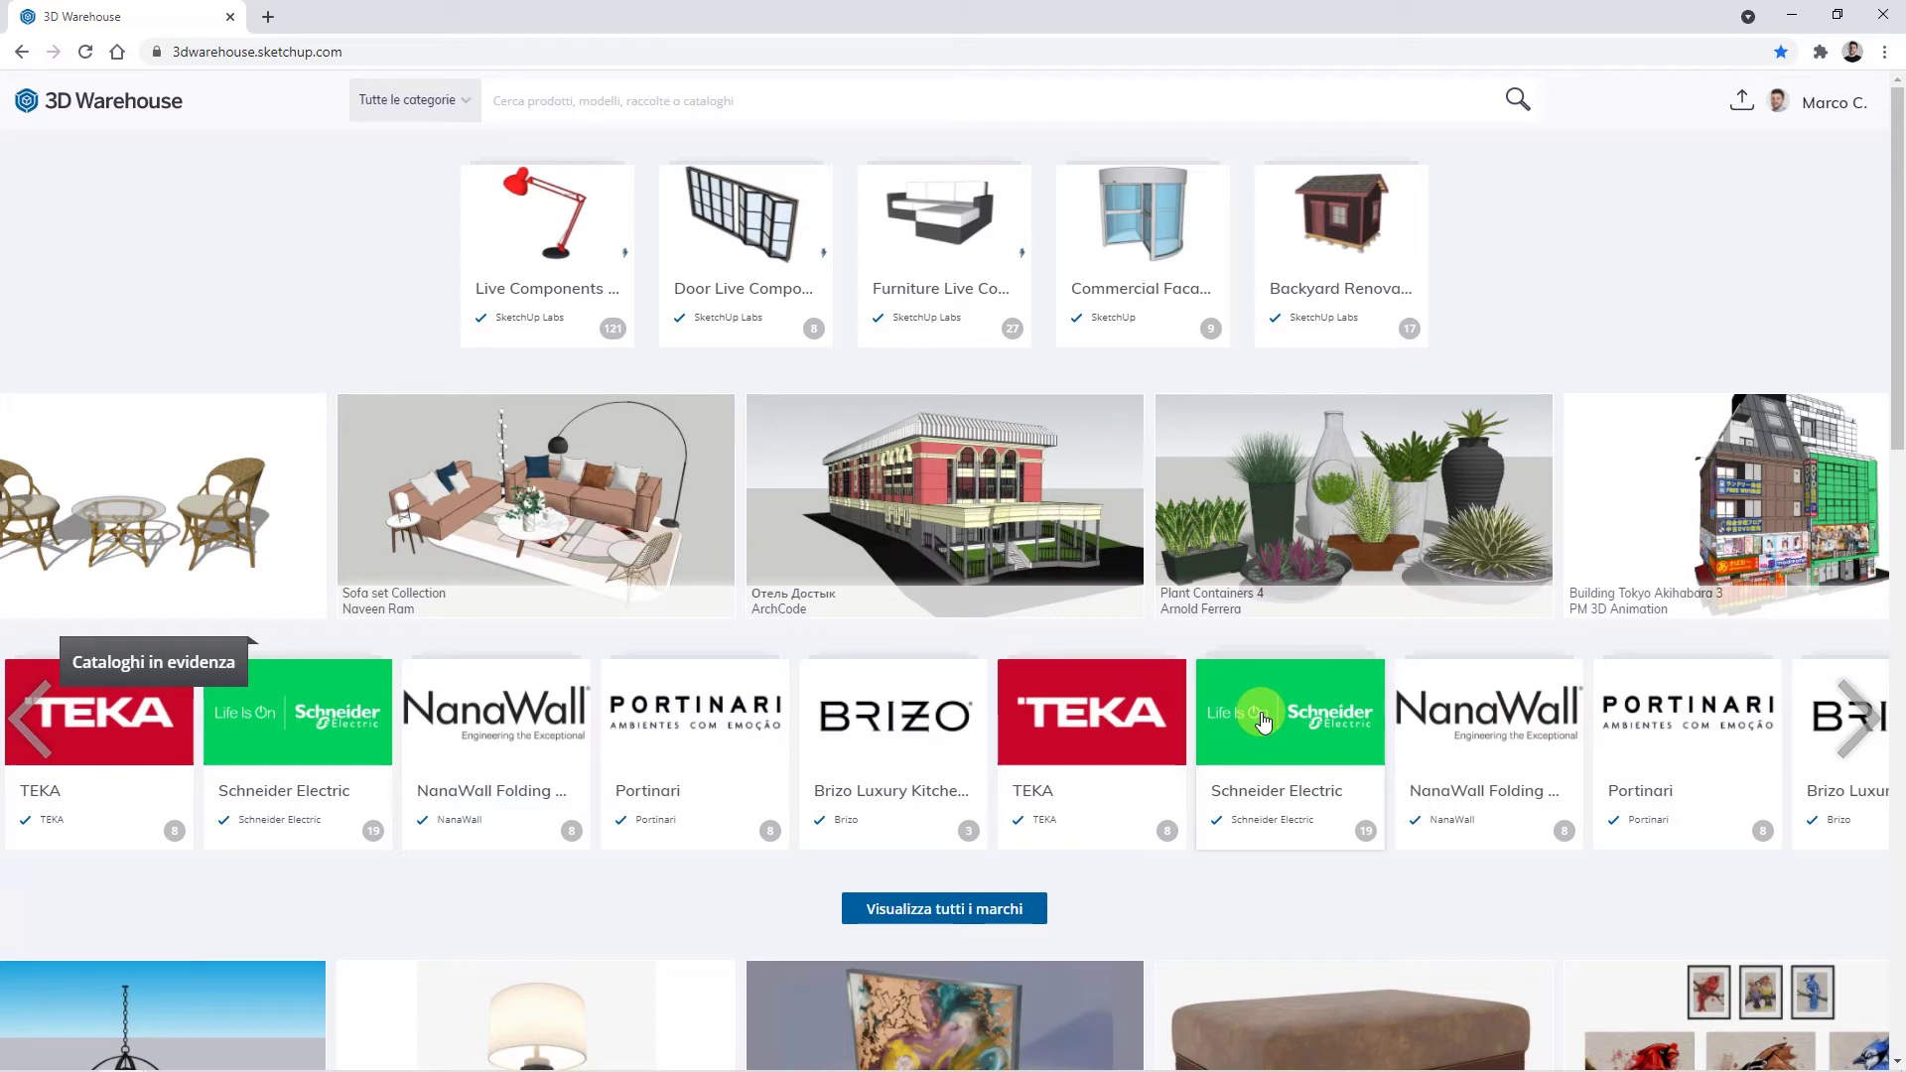
# Step: Open the Portinari featured catalog and view its 8 collections
pyautogui.click(695, 707)
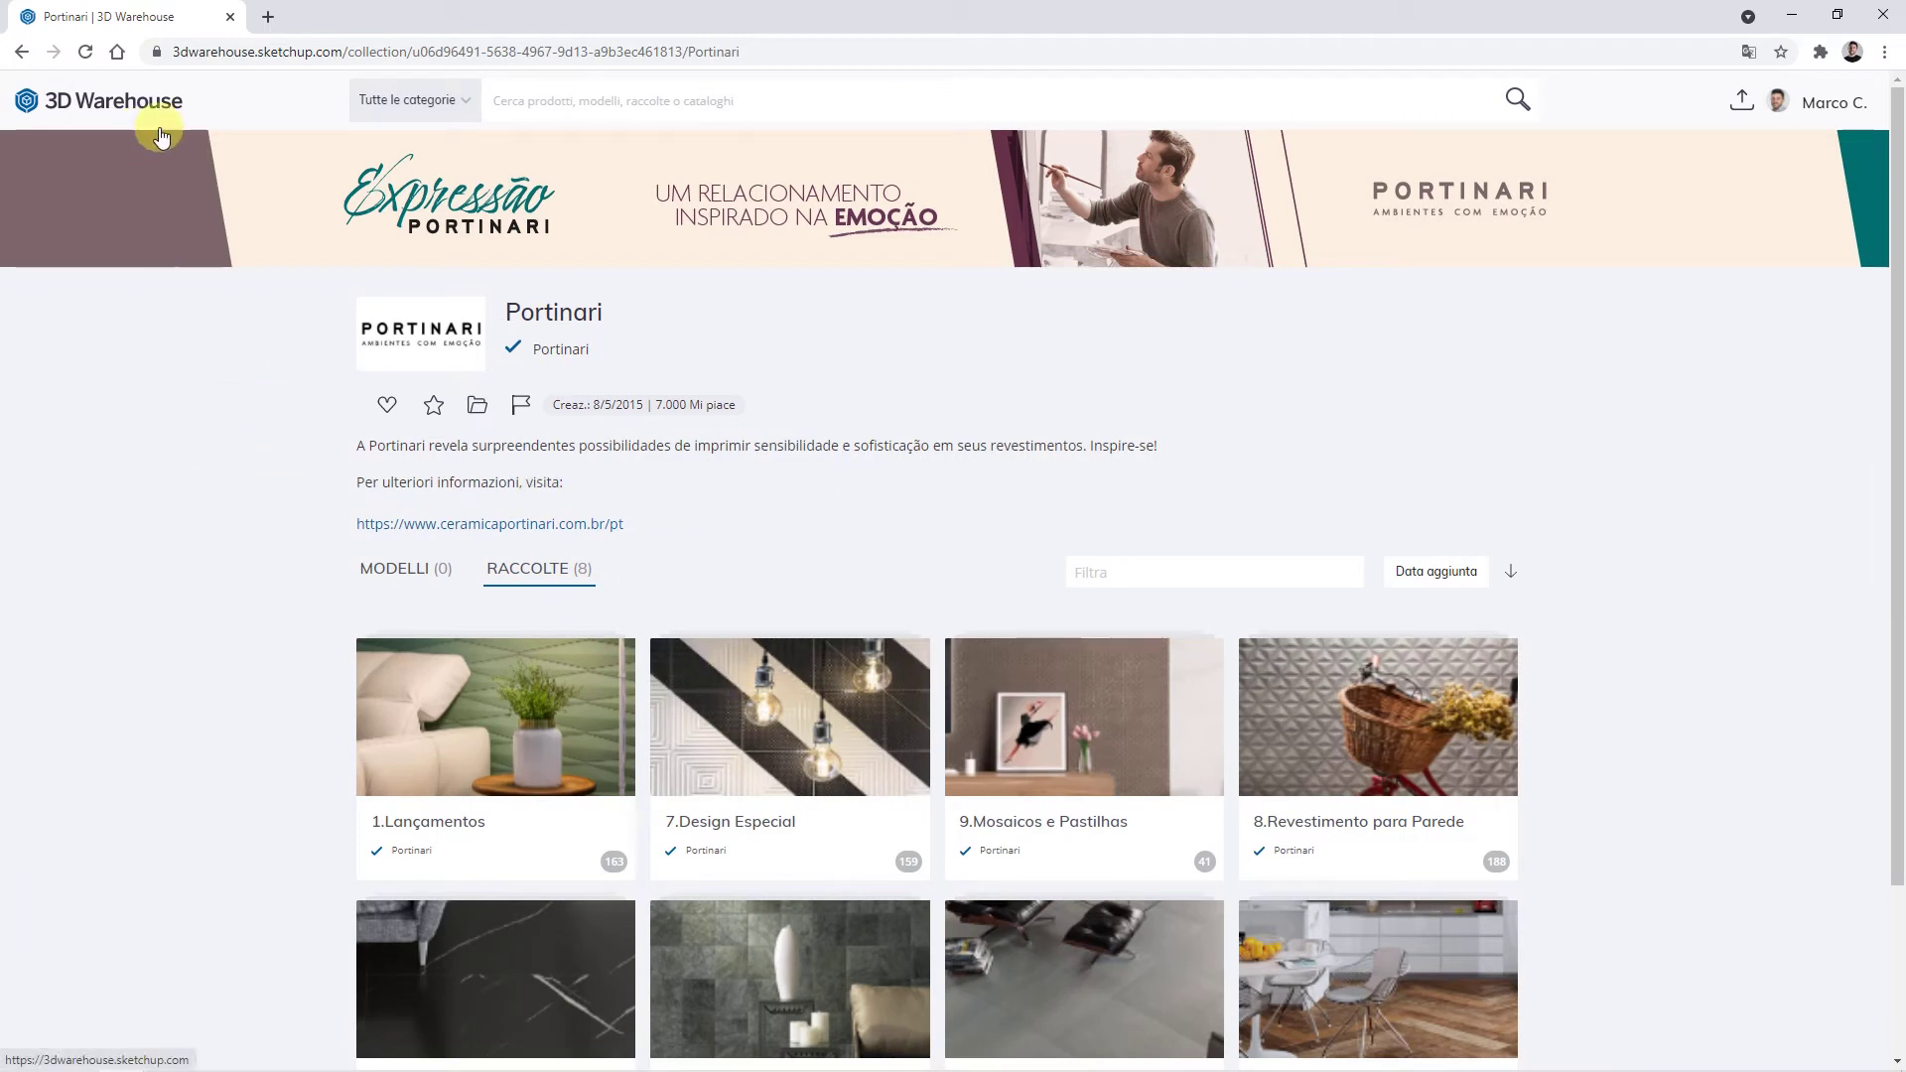
pyautogui.click(1819, 105)
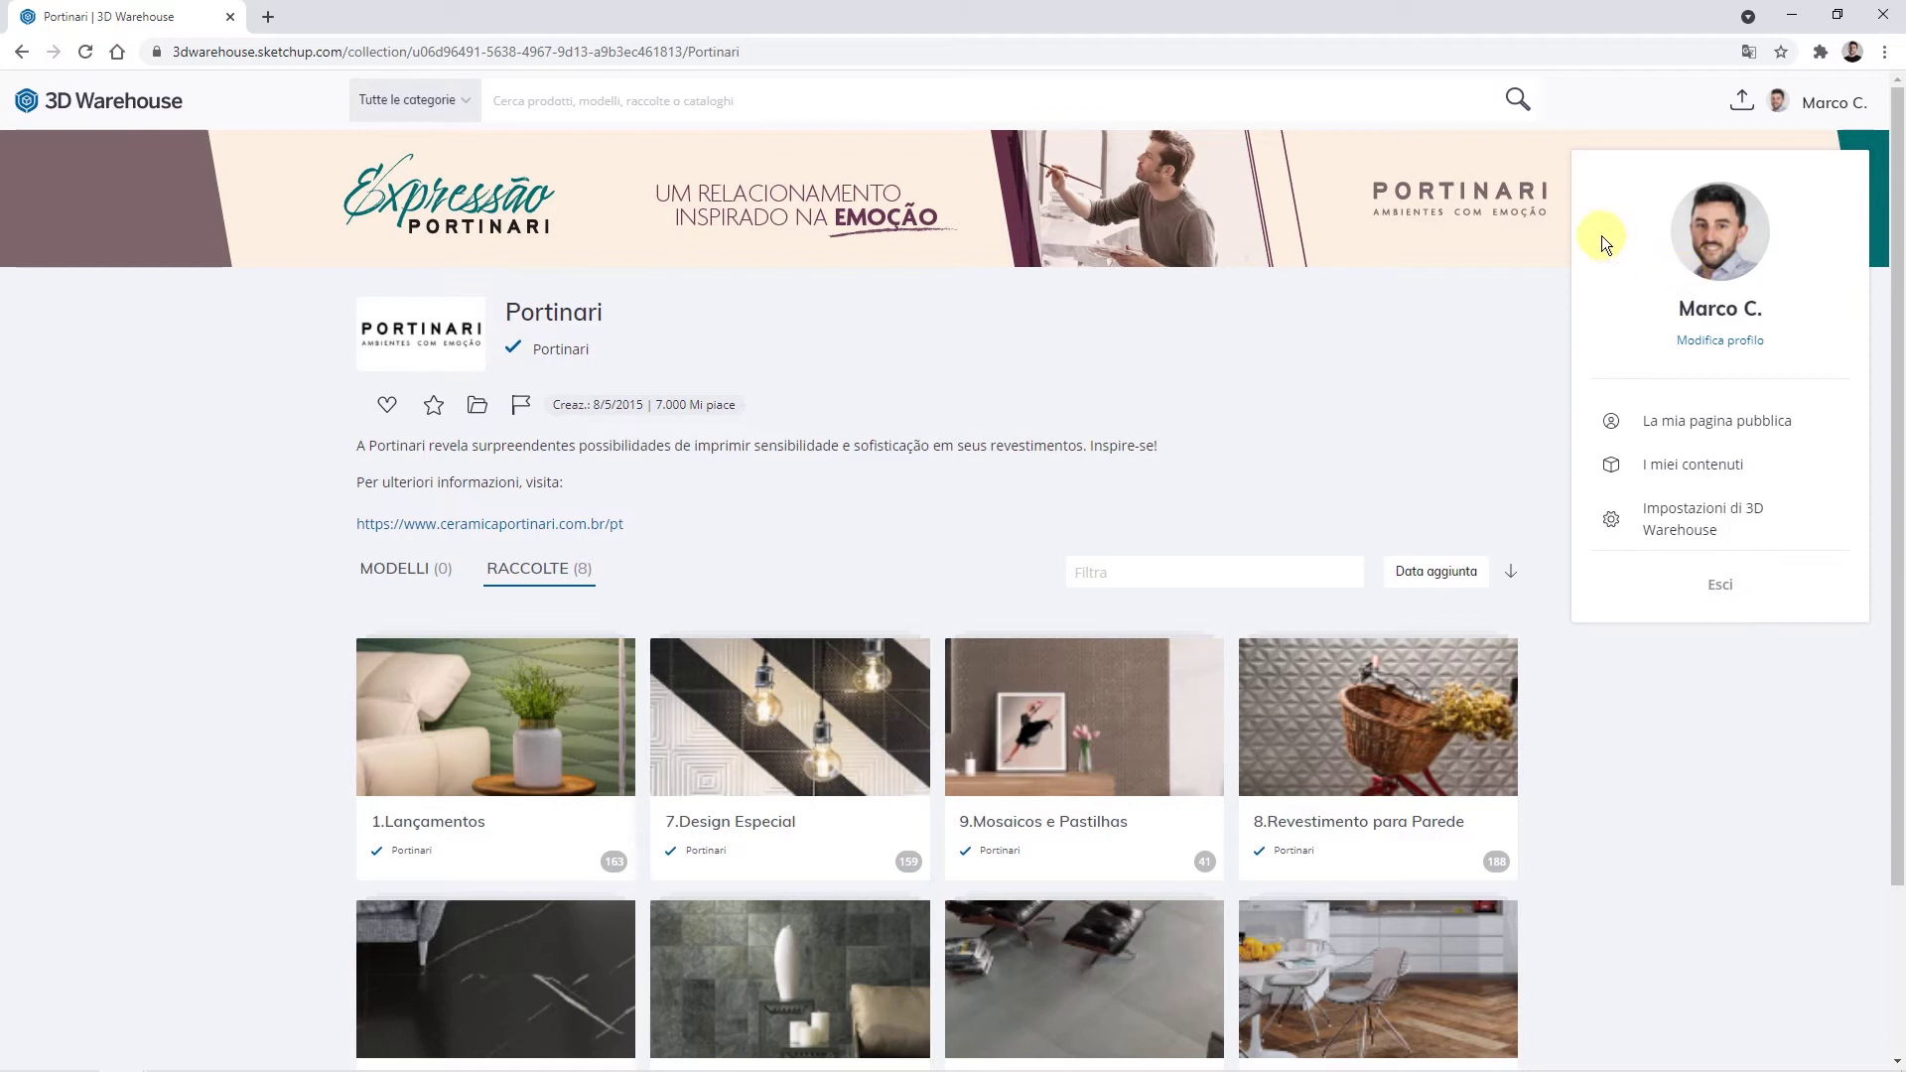
pyautogui.click(476, 199)
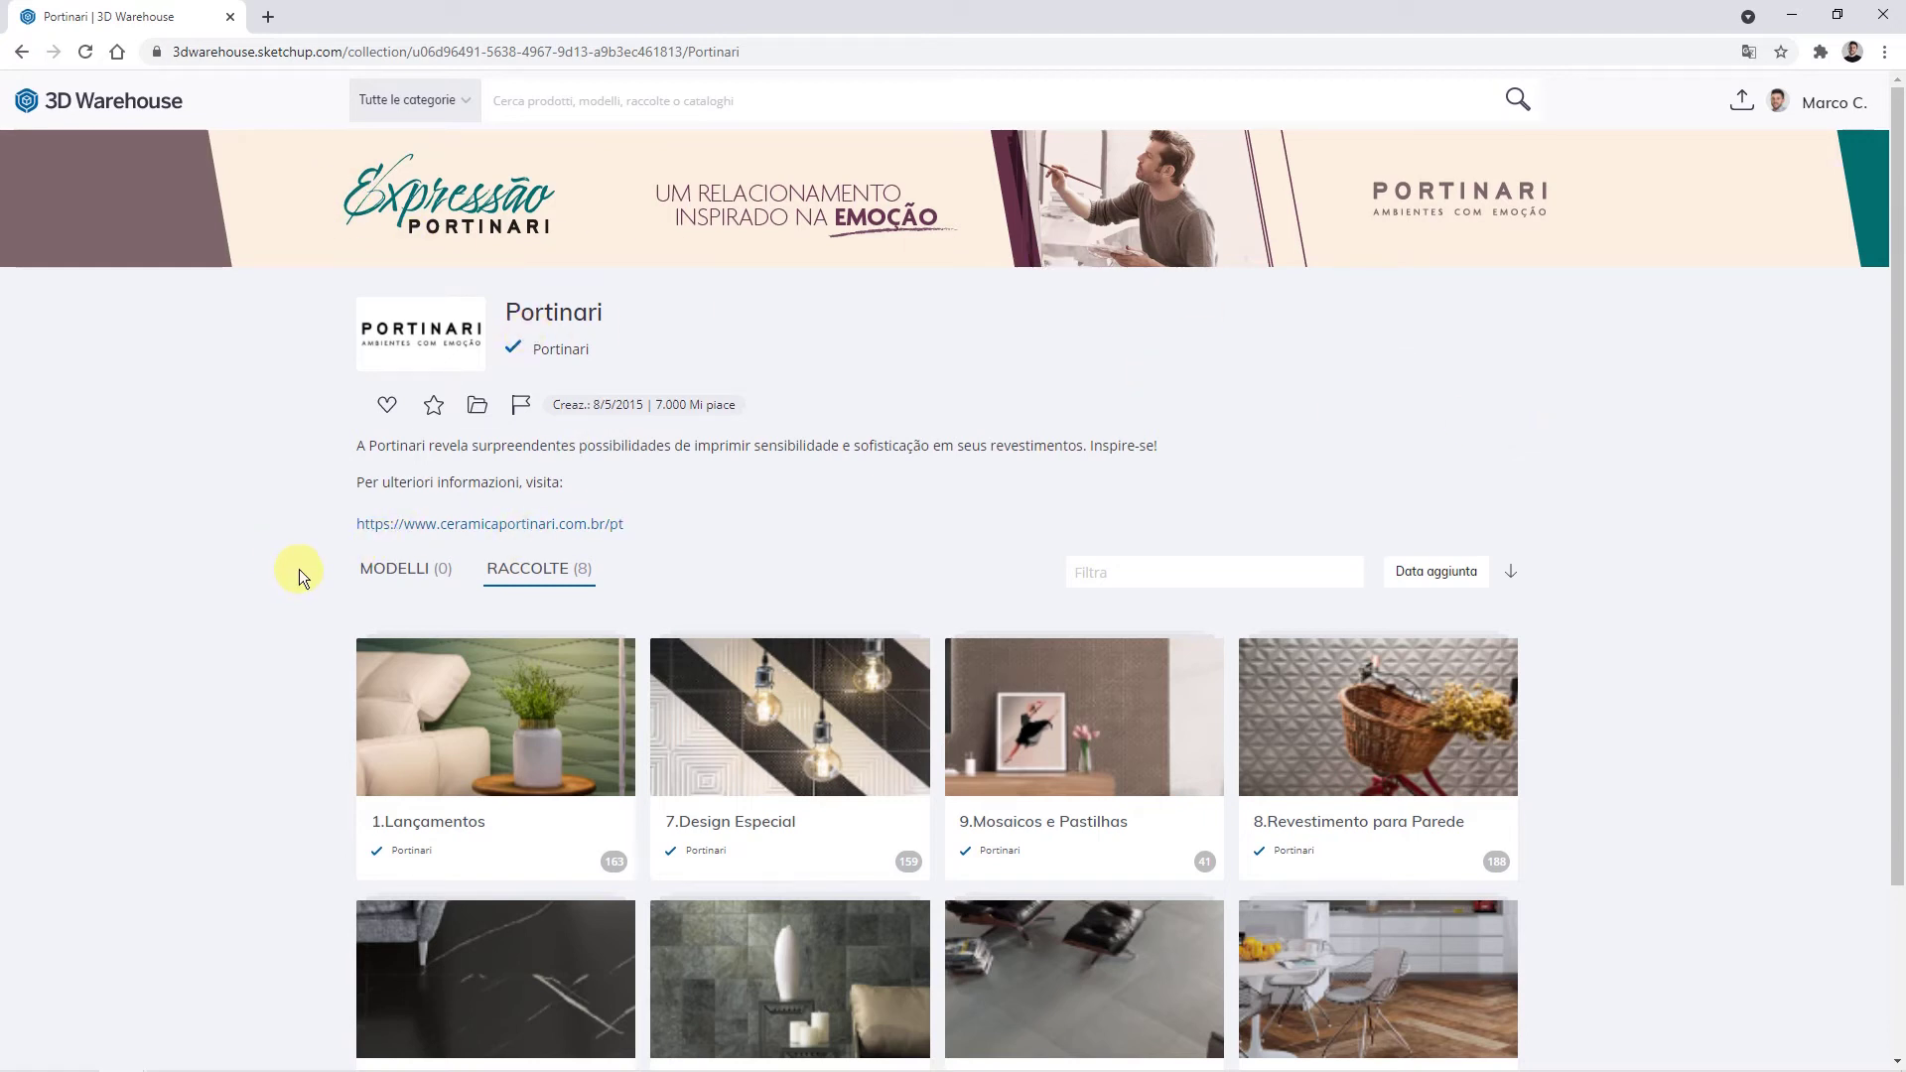
pyautogui.scroll(-2, 300, 574)
pyautogui.scroll(2, 300, 574)
# Step: Go to your uploaded models list, showing 100 models per page
pyautogui.click(1829, 109)
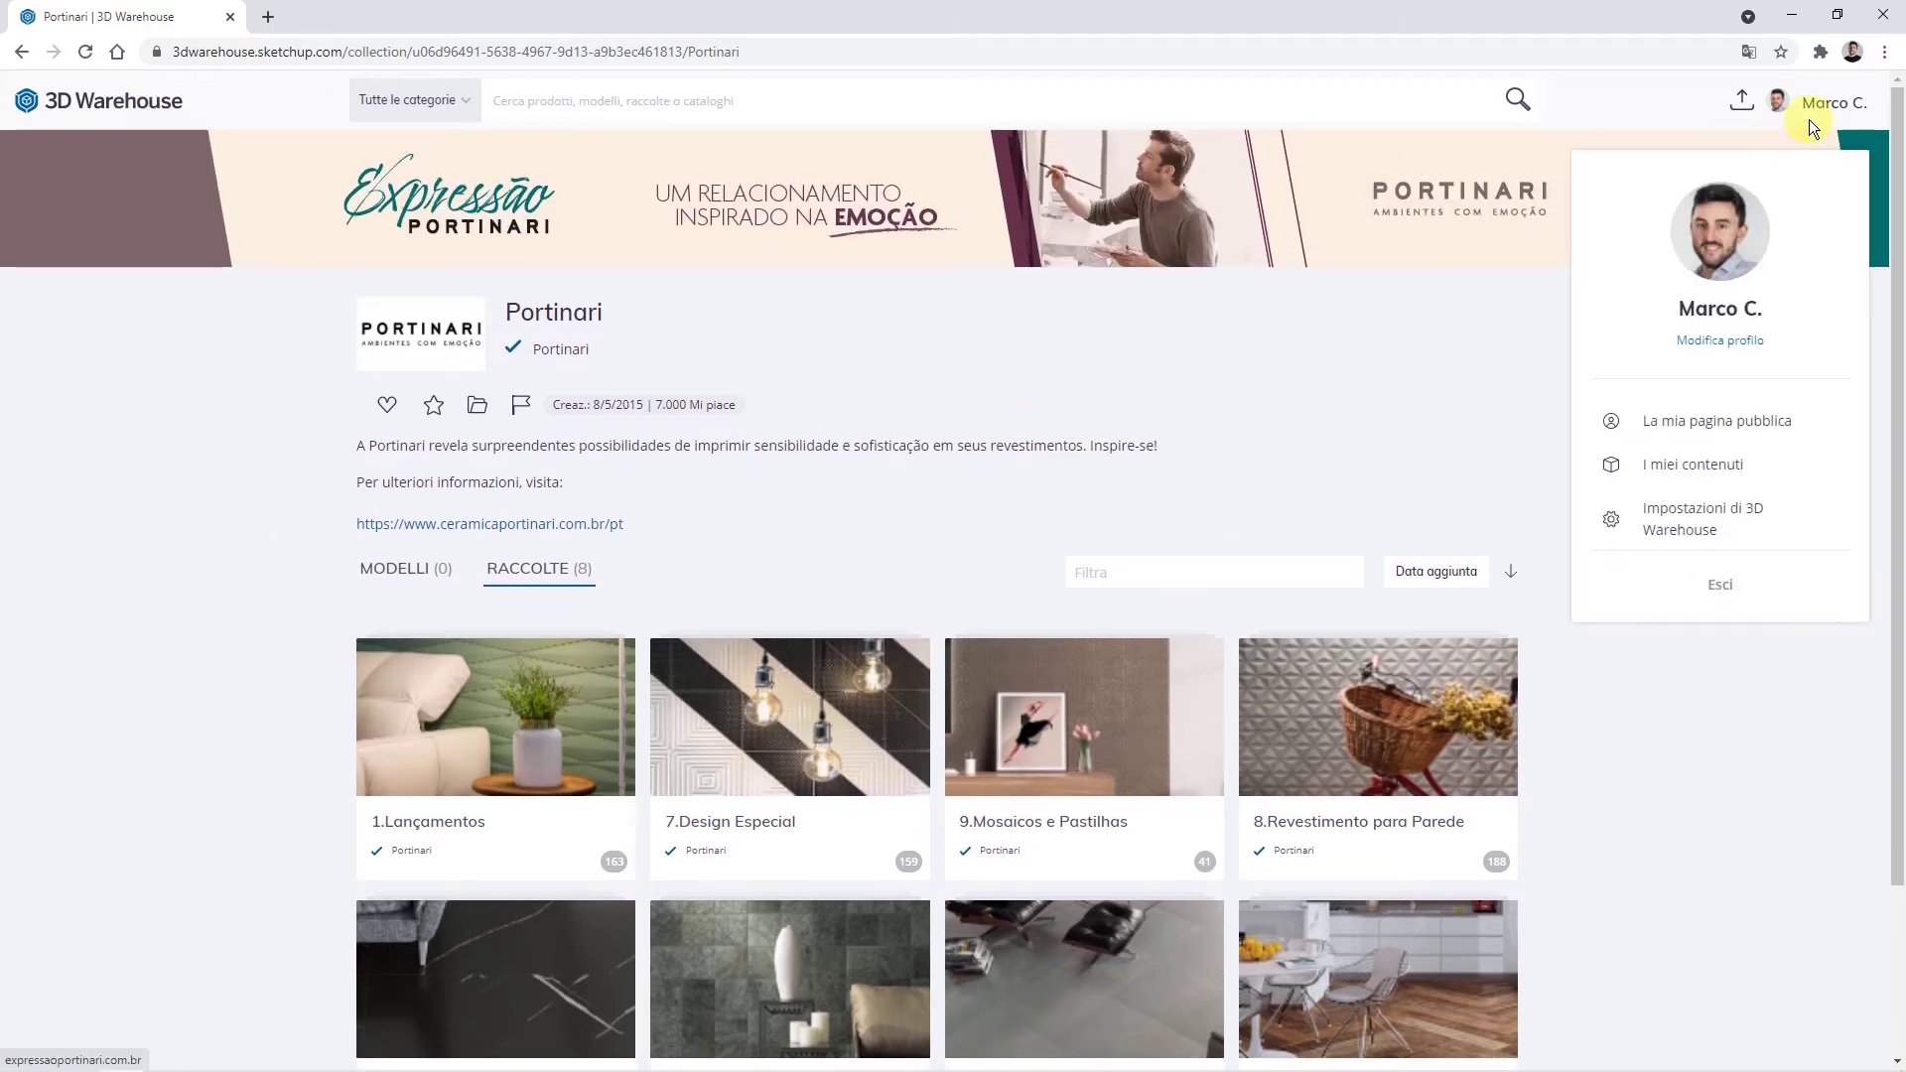
pyautogui.click(1700, 465)
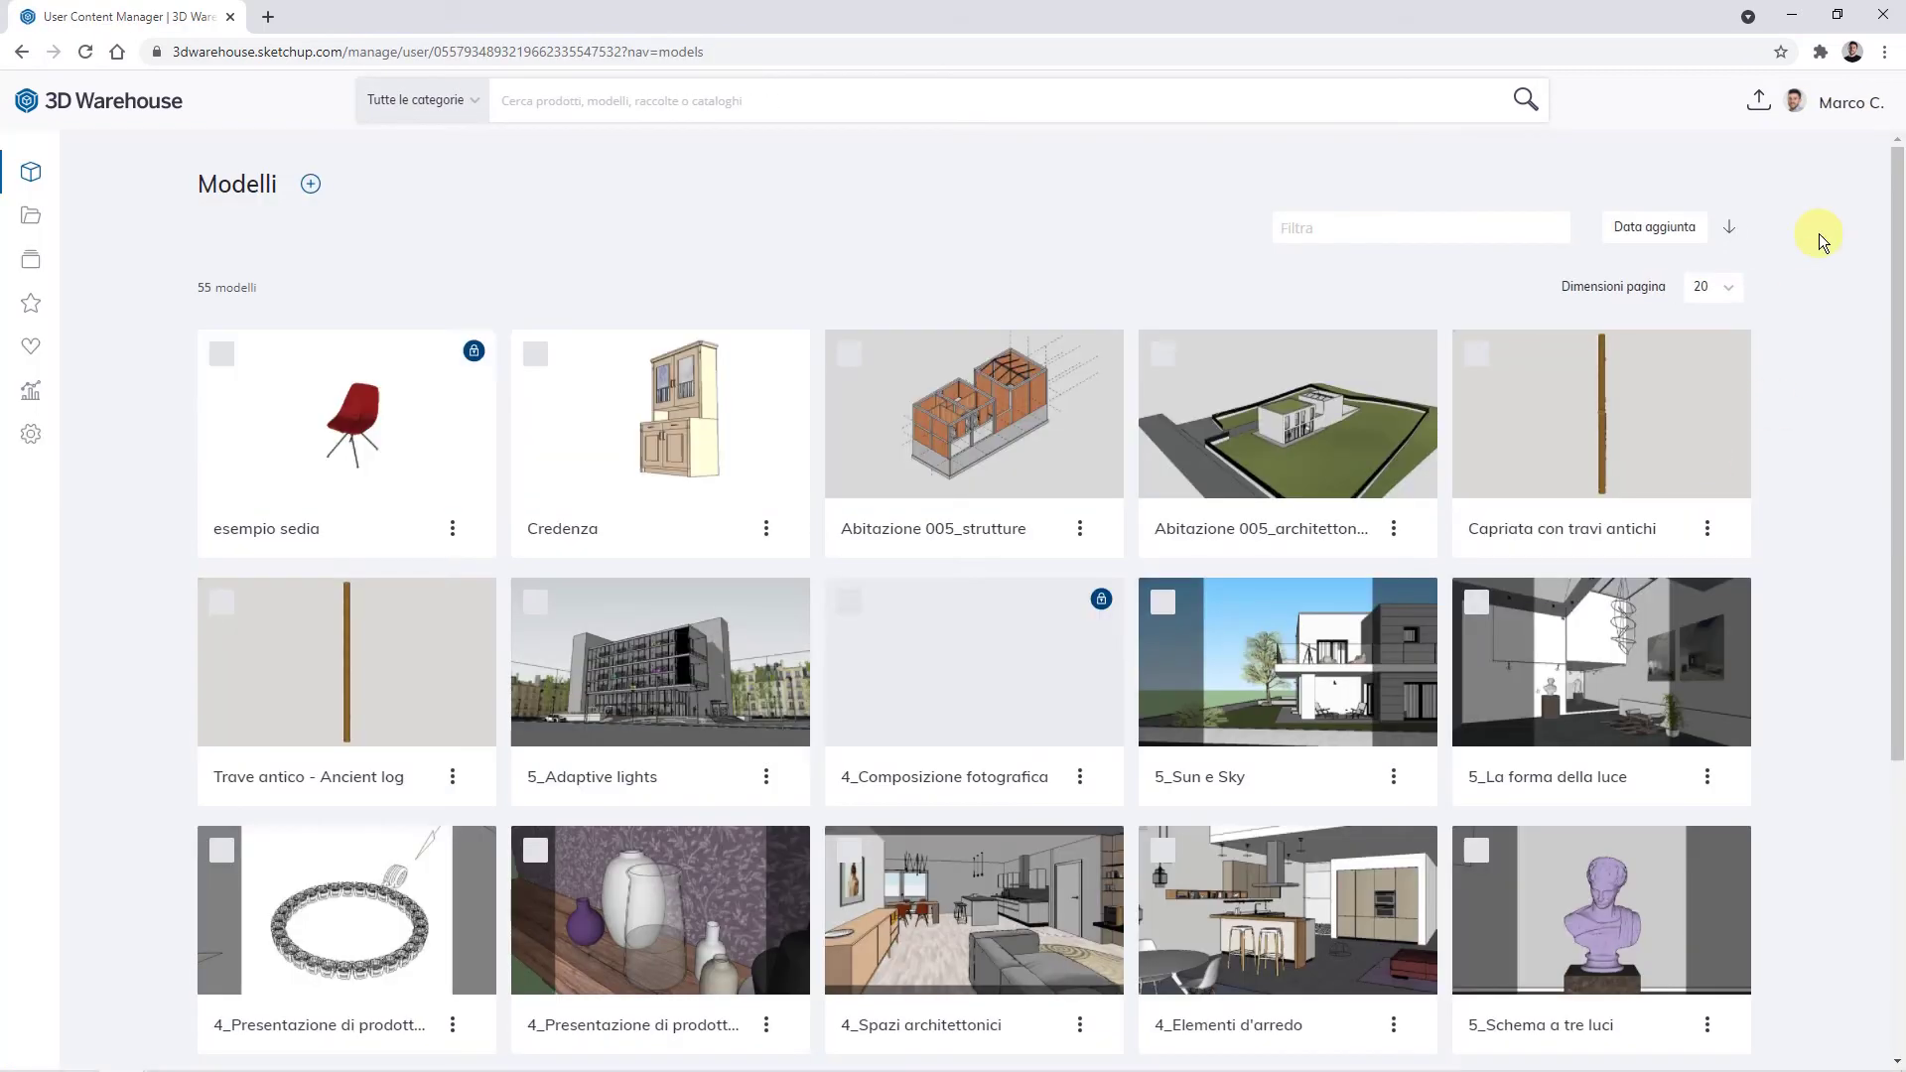
pyautogui.click(1838, 123)
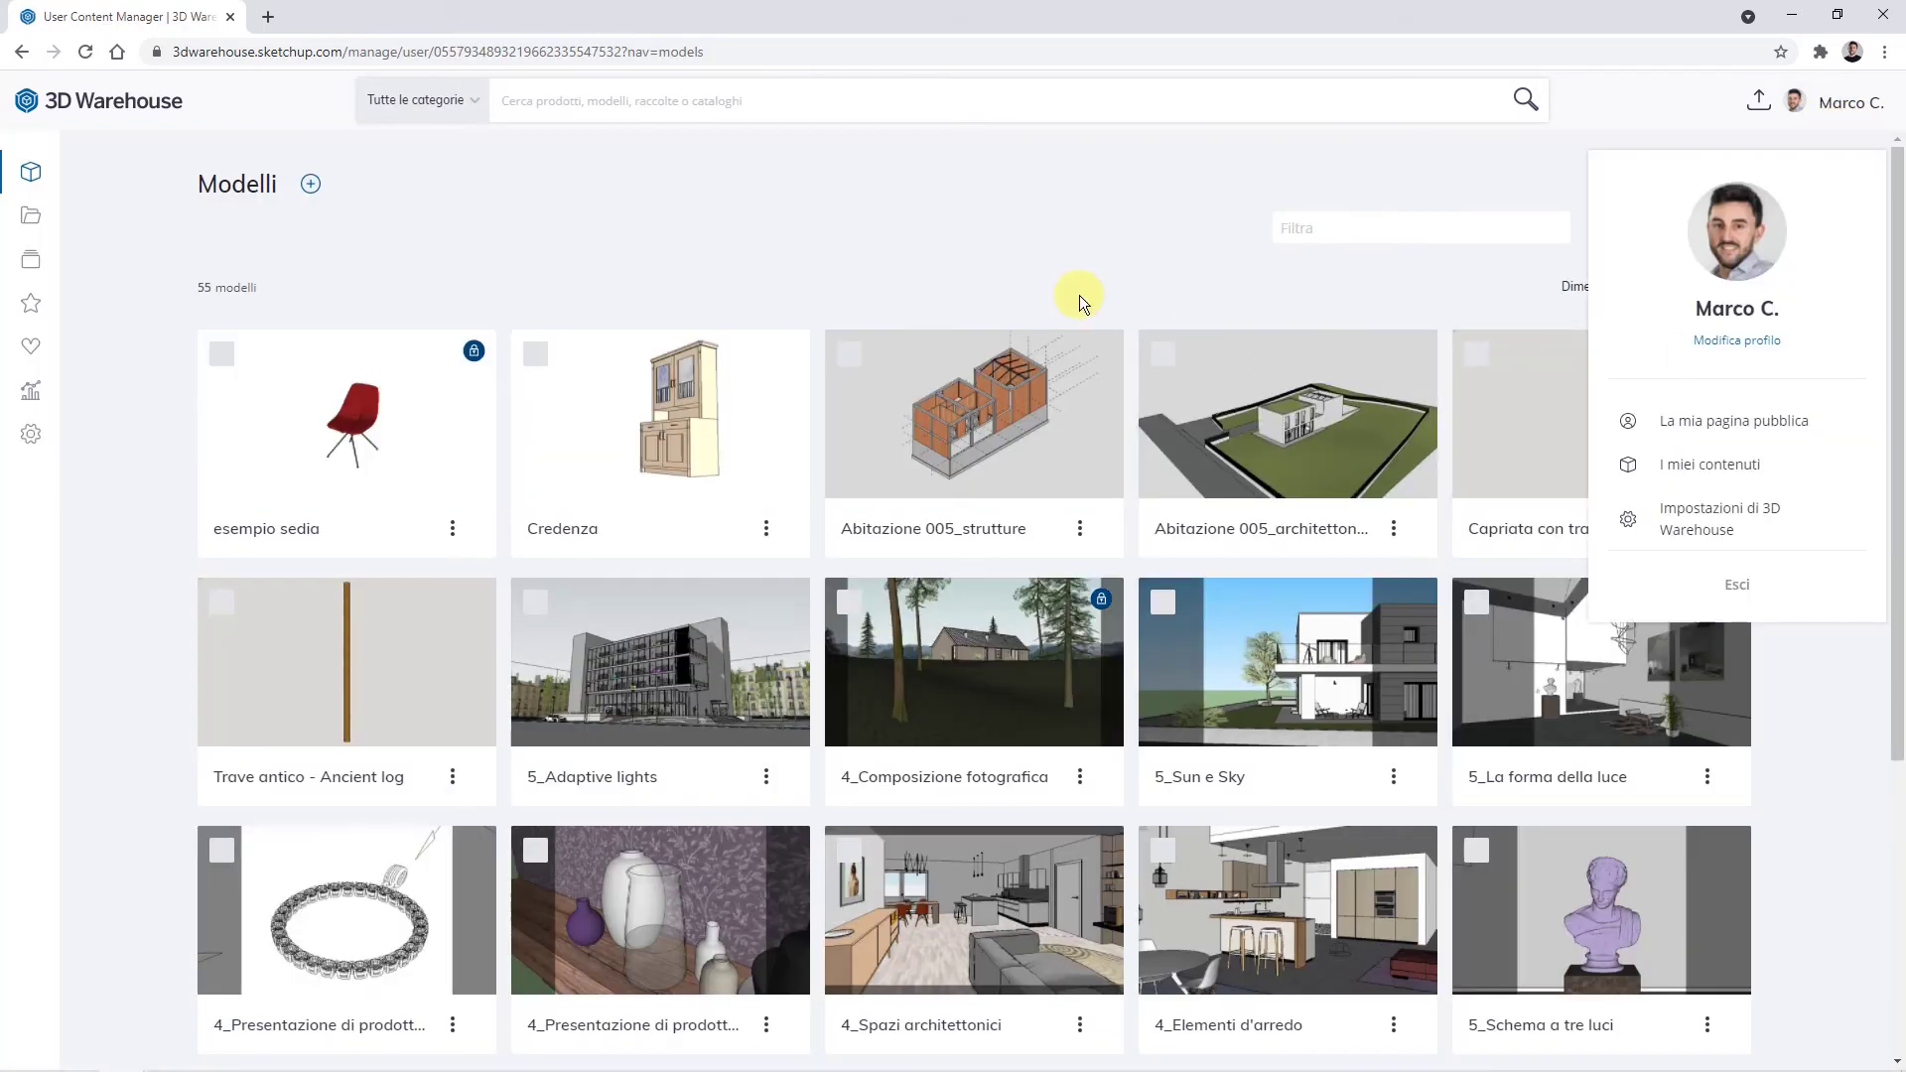
pyautogui.click(1001, 212)
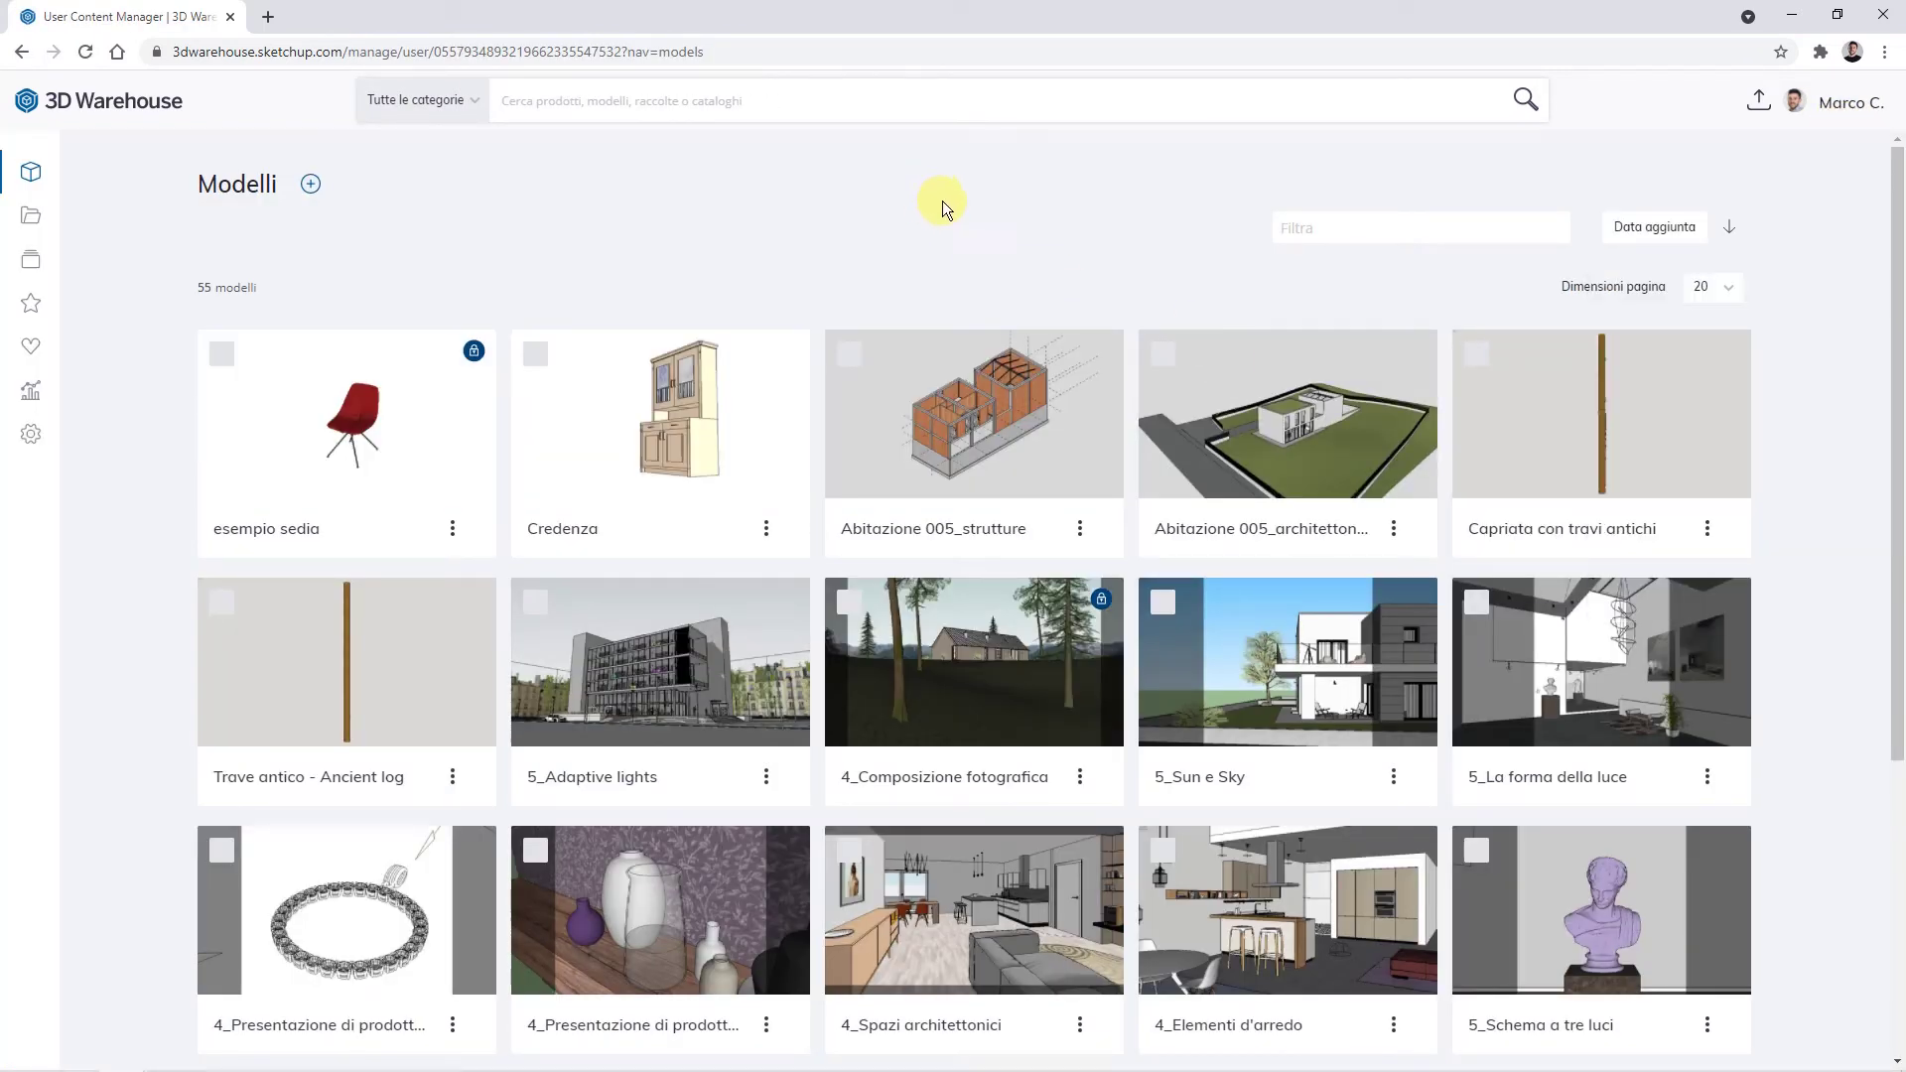
pyautogui.click(1713, 287)
pyautogui.click(1656, 387)
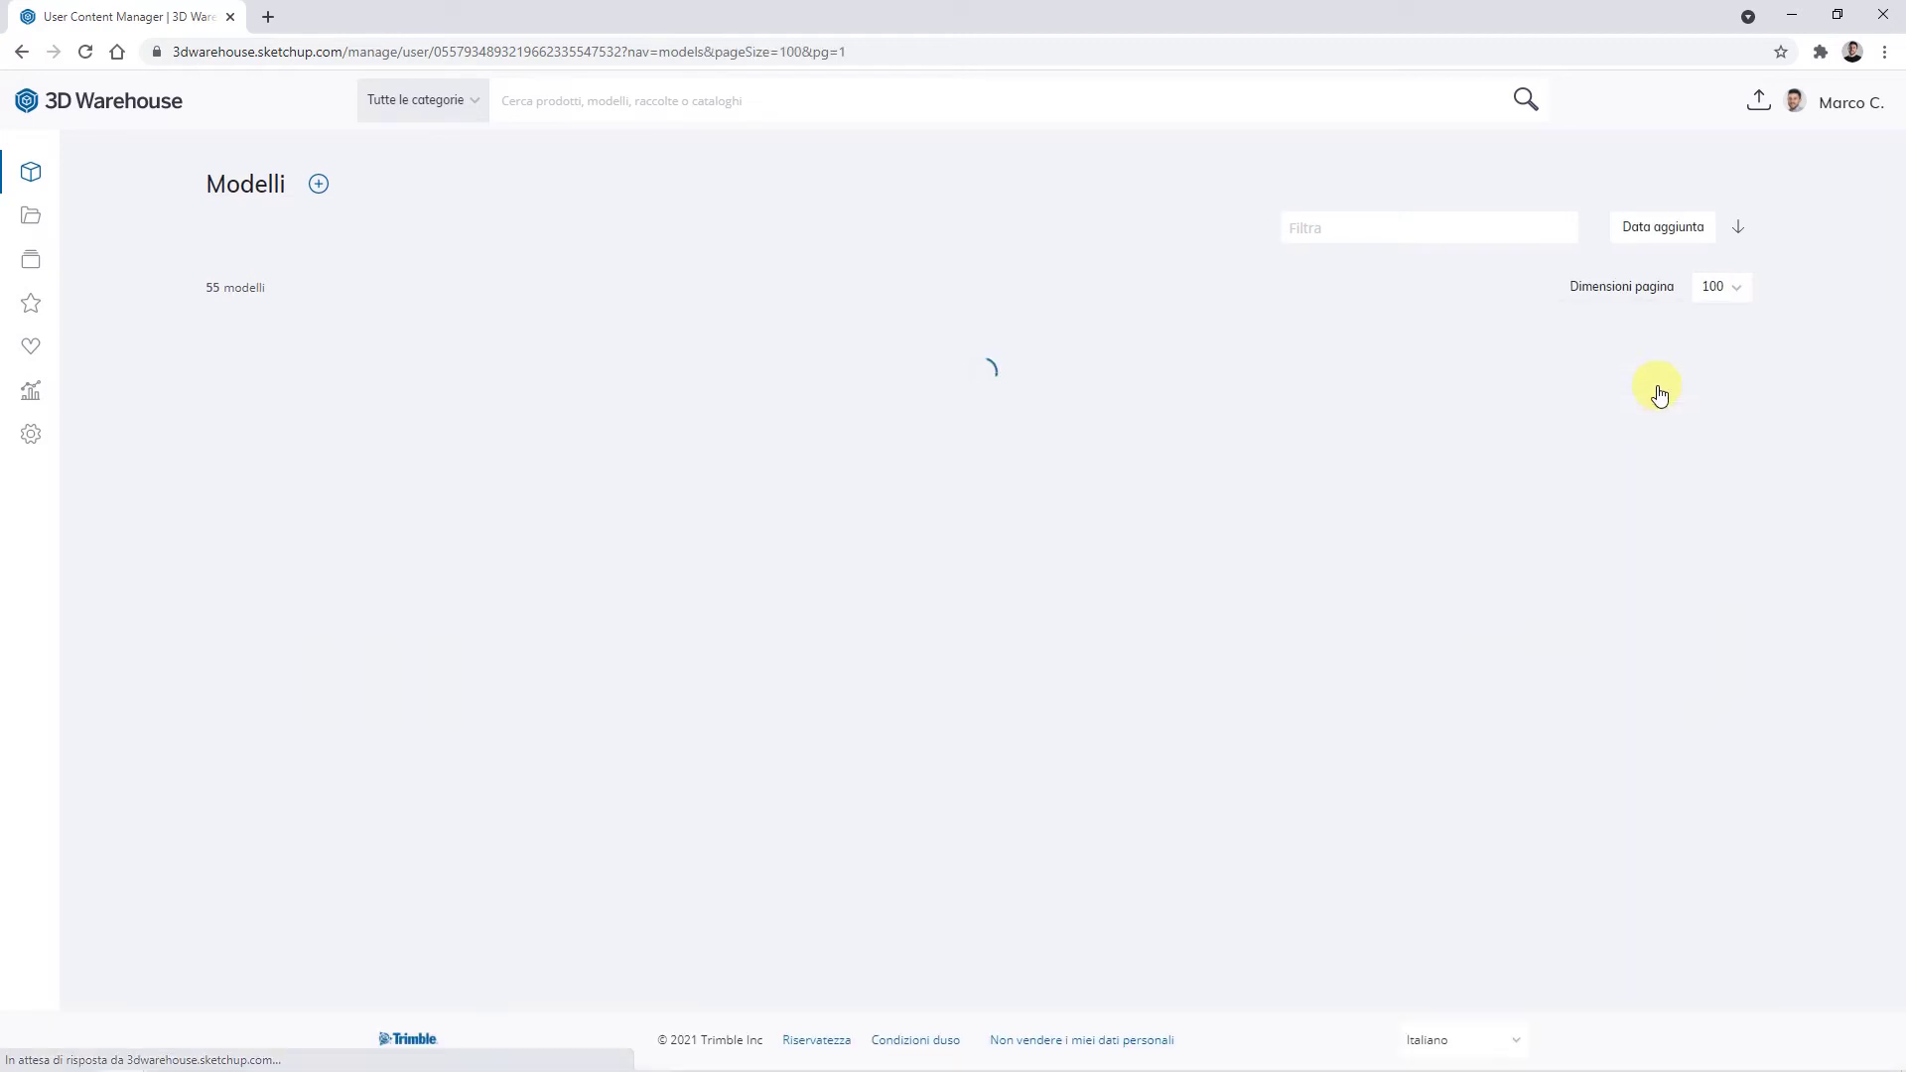
# Step: Scroll the Modelli grid and open the 'Showroom brands from 3dWarehouse' model page
pyautogui.scroll(-4, 1817, 560)
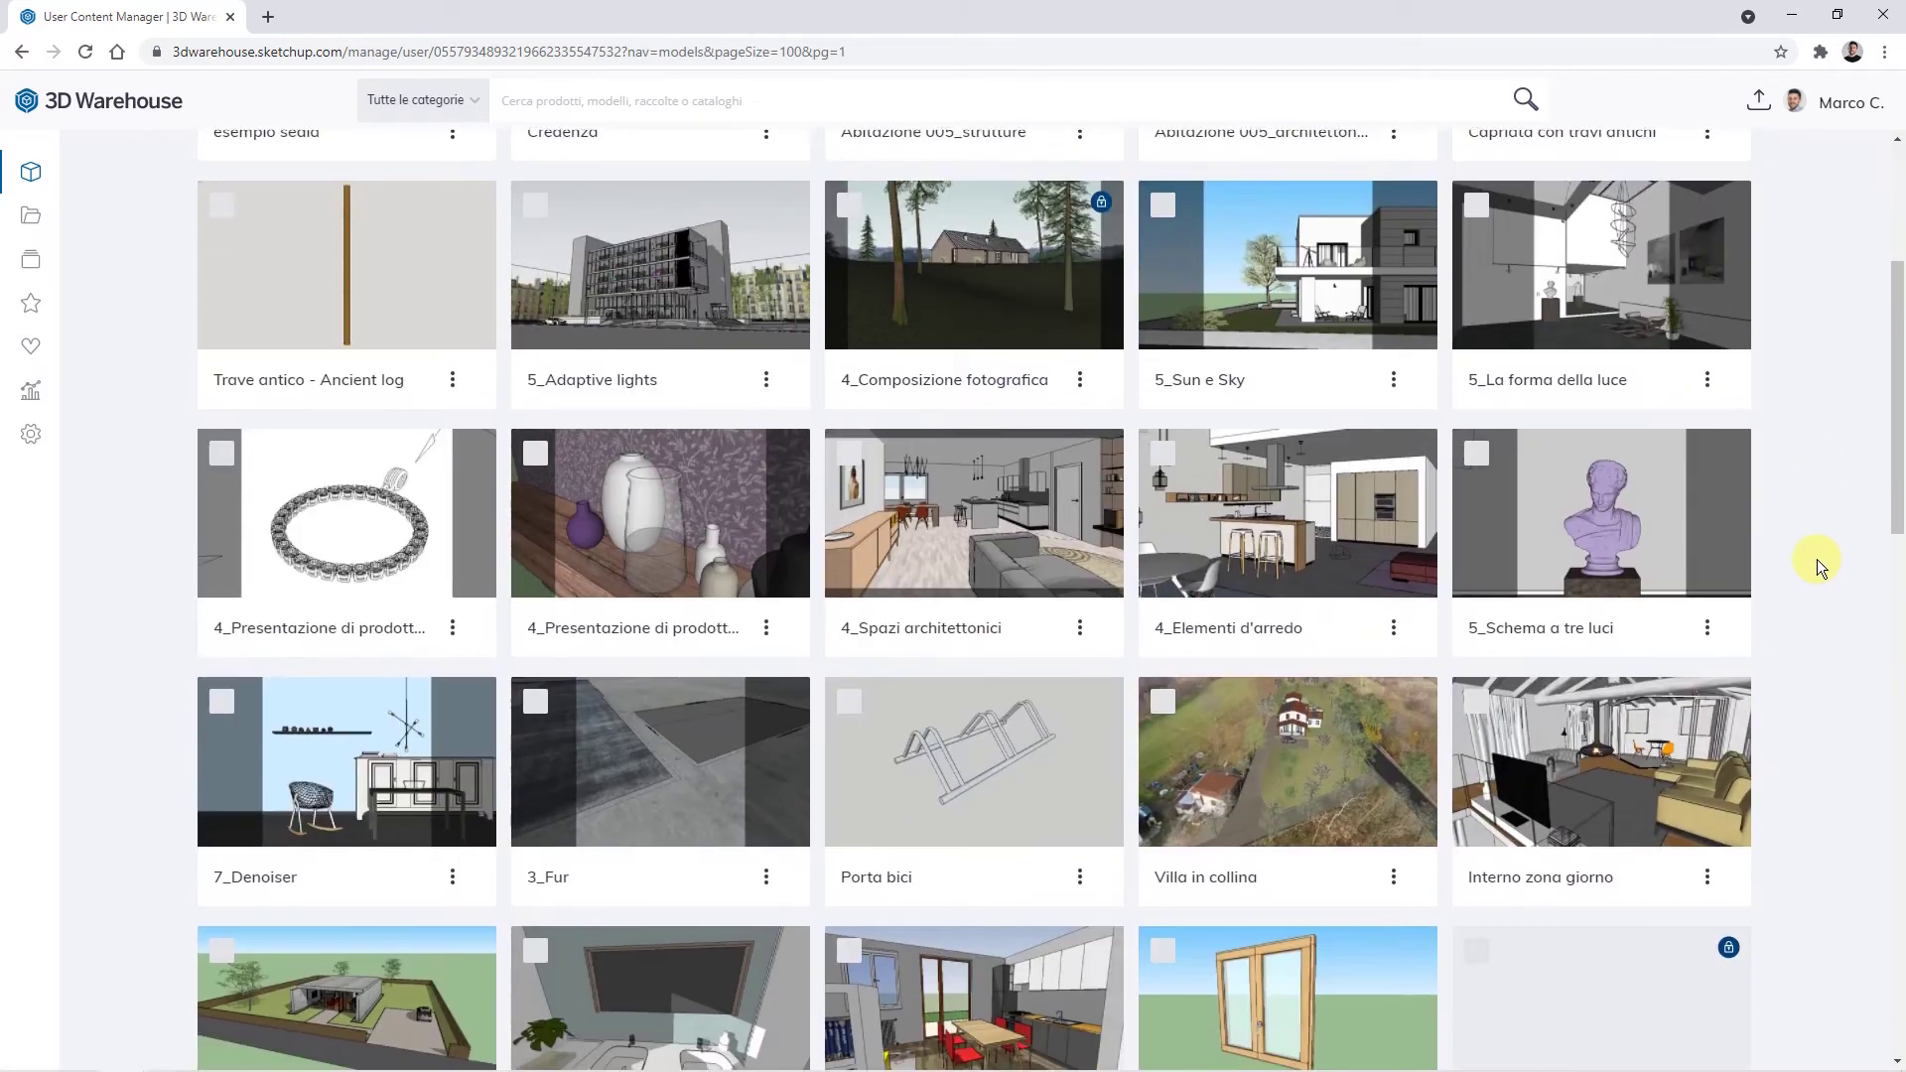
pyautogui.scroll(-4, 1817, 560)
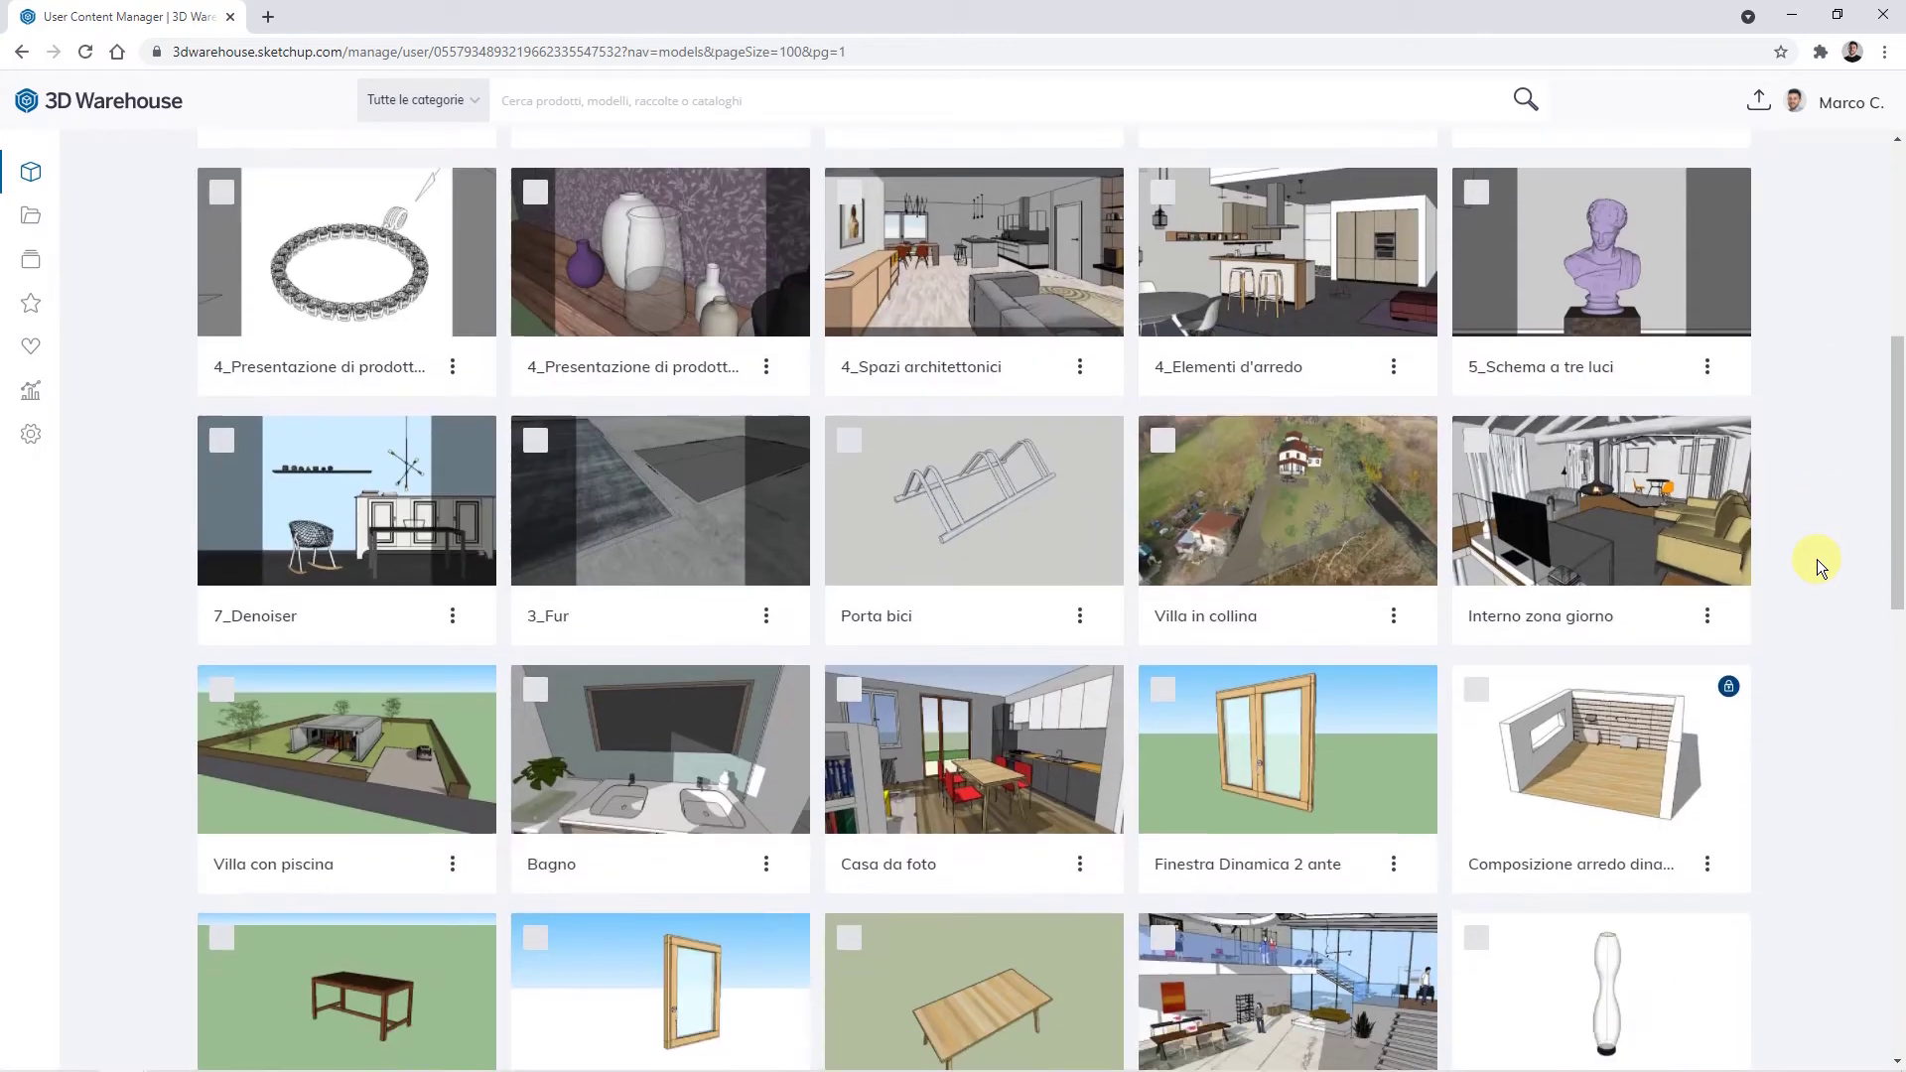
pyautogui.scroll(-2, 1817, 560)
pyautogui.scroll(-2, 1816, 558)
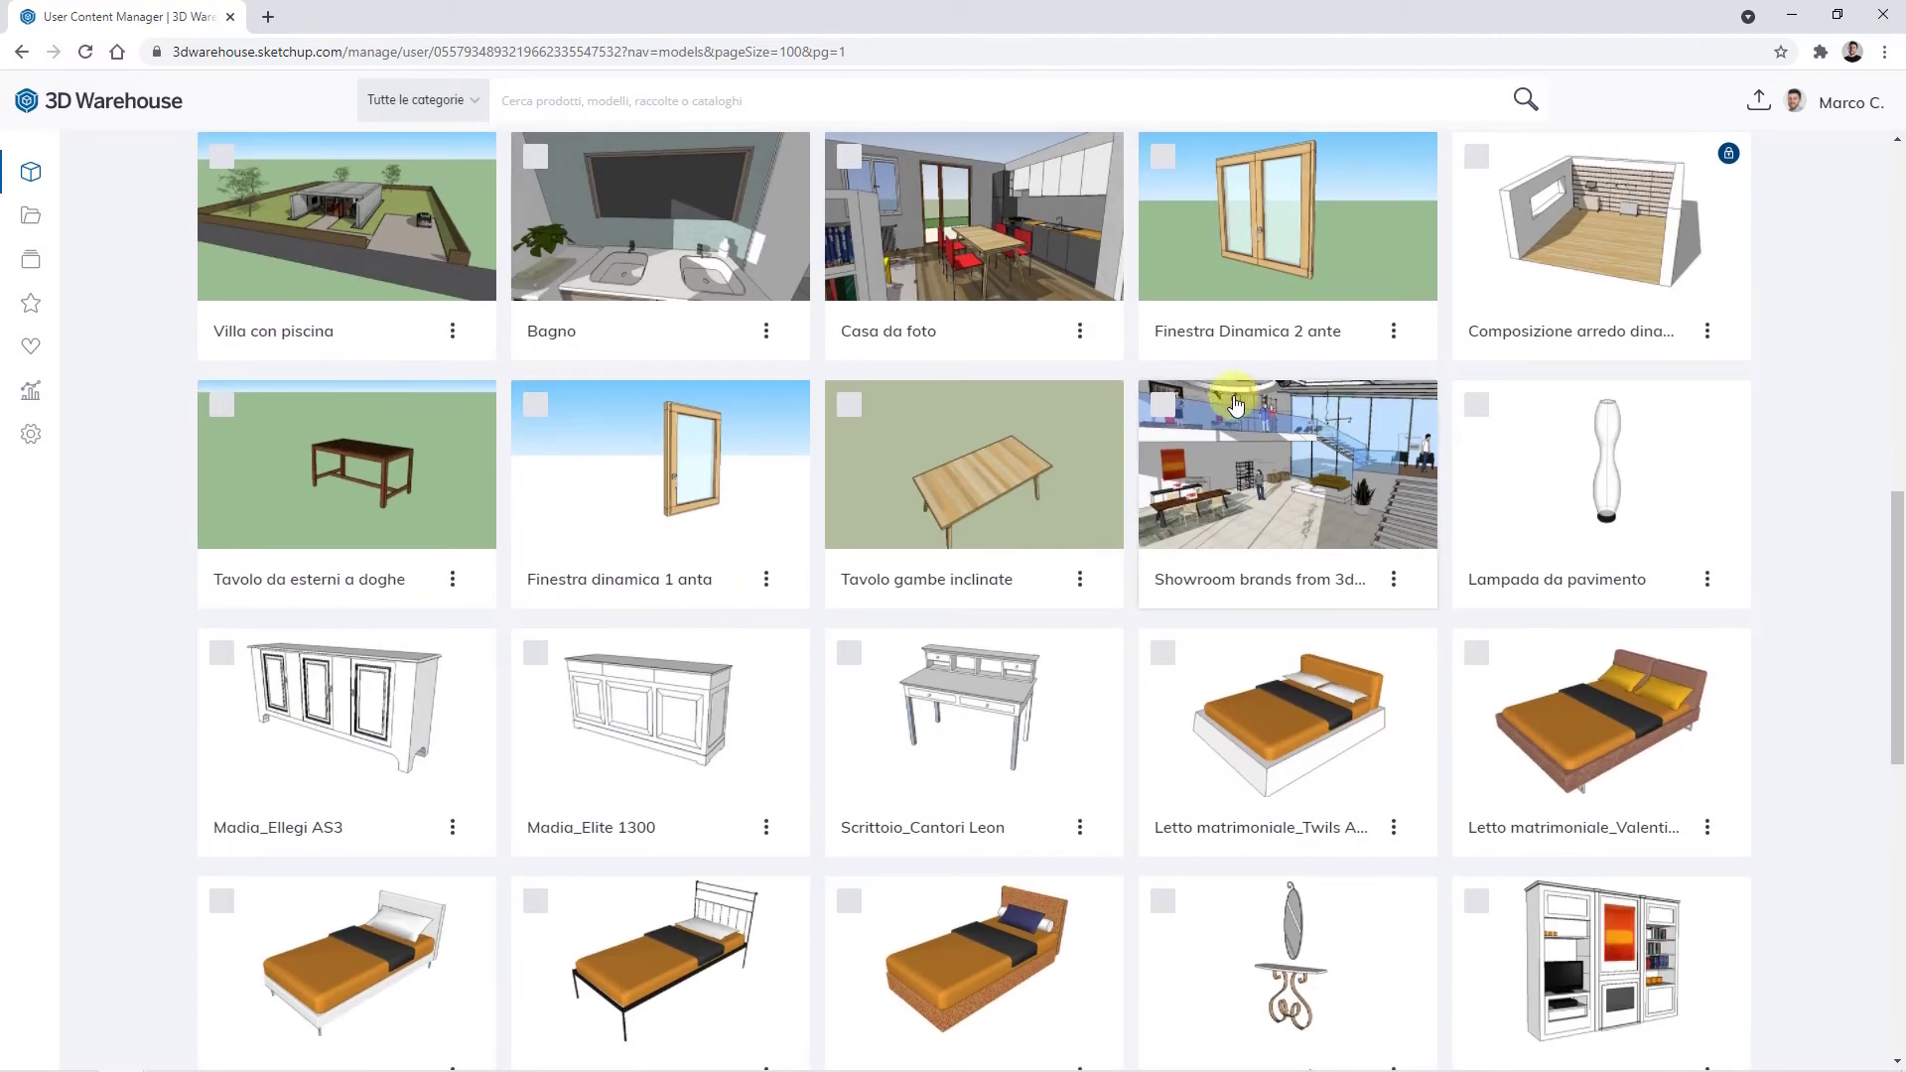
pyautogui.click(1324, 475)
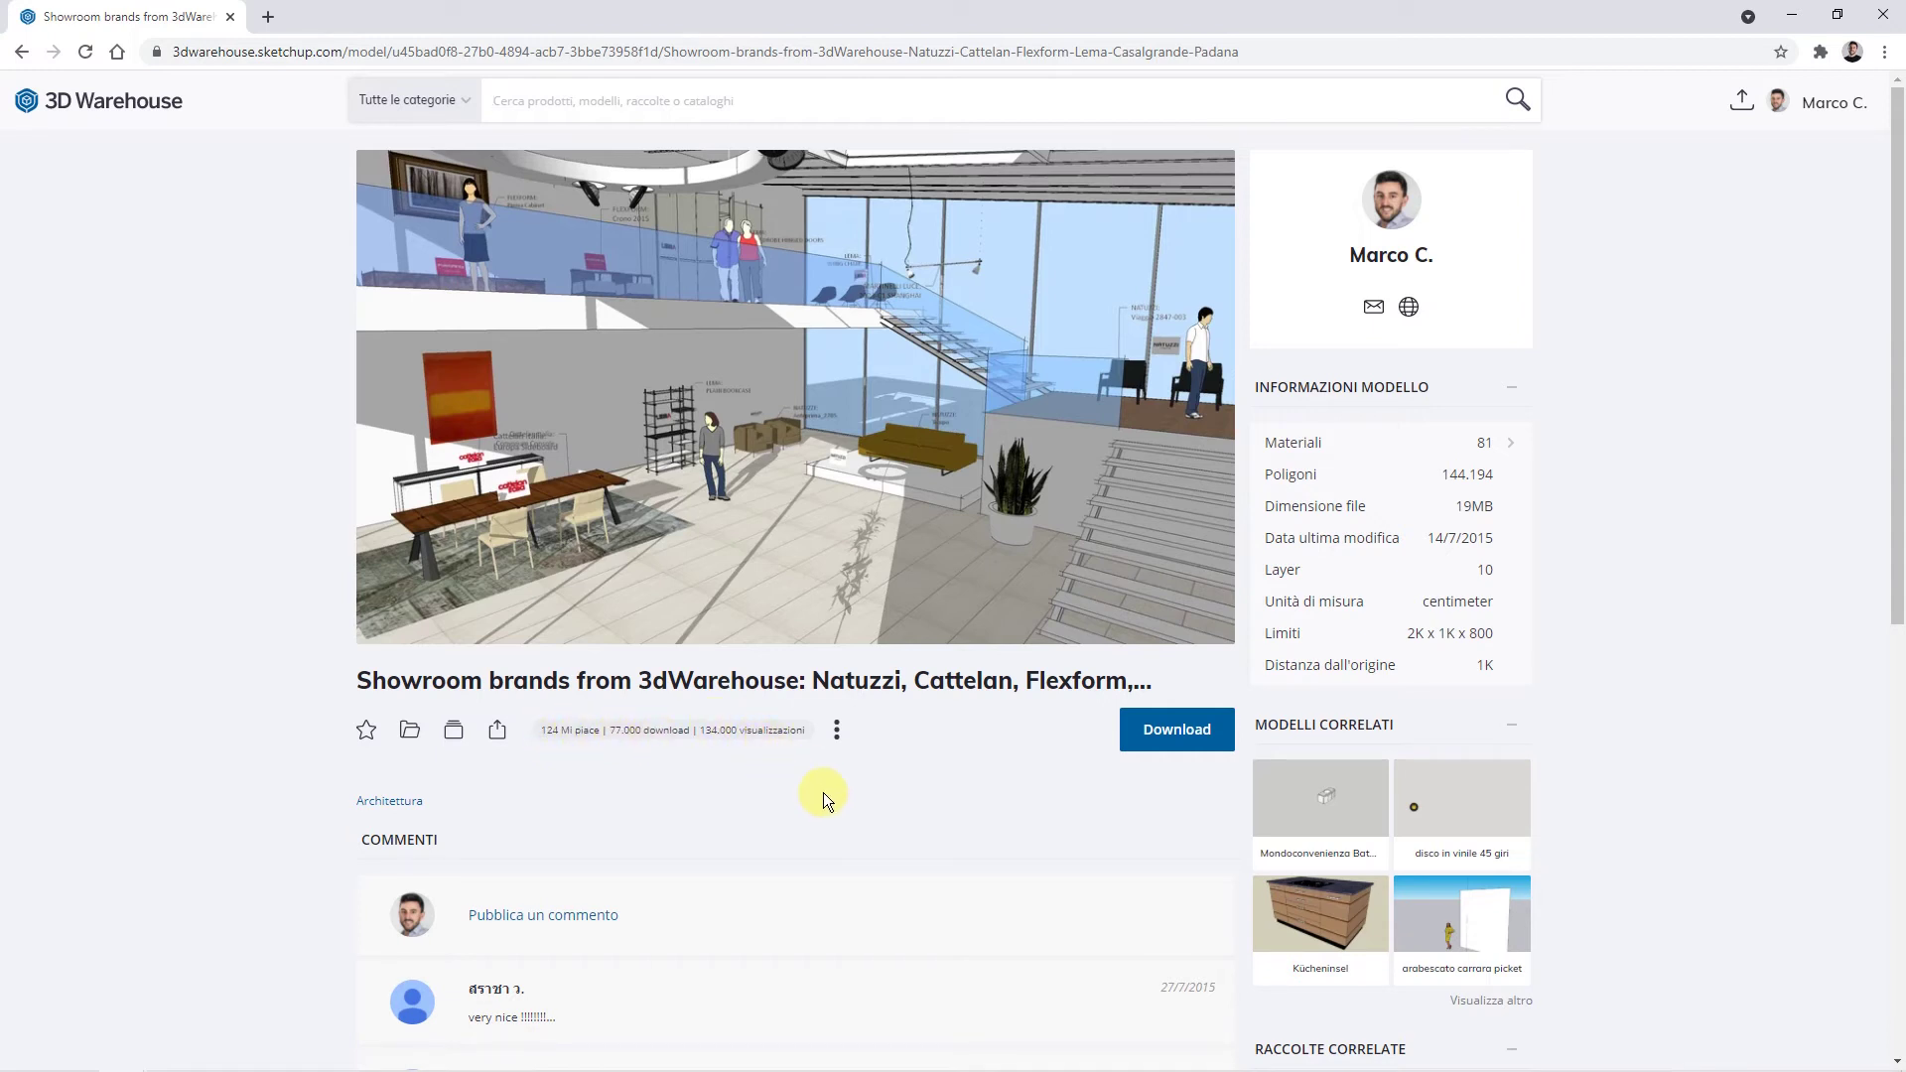
# Step: Open Dati analitici for Showroom_finito.skp, showing cumulative views, downloads and likes since 2015
pyautogui.scroll(-7, 926, 780)
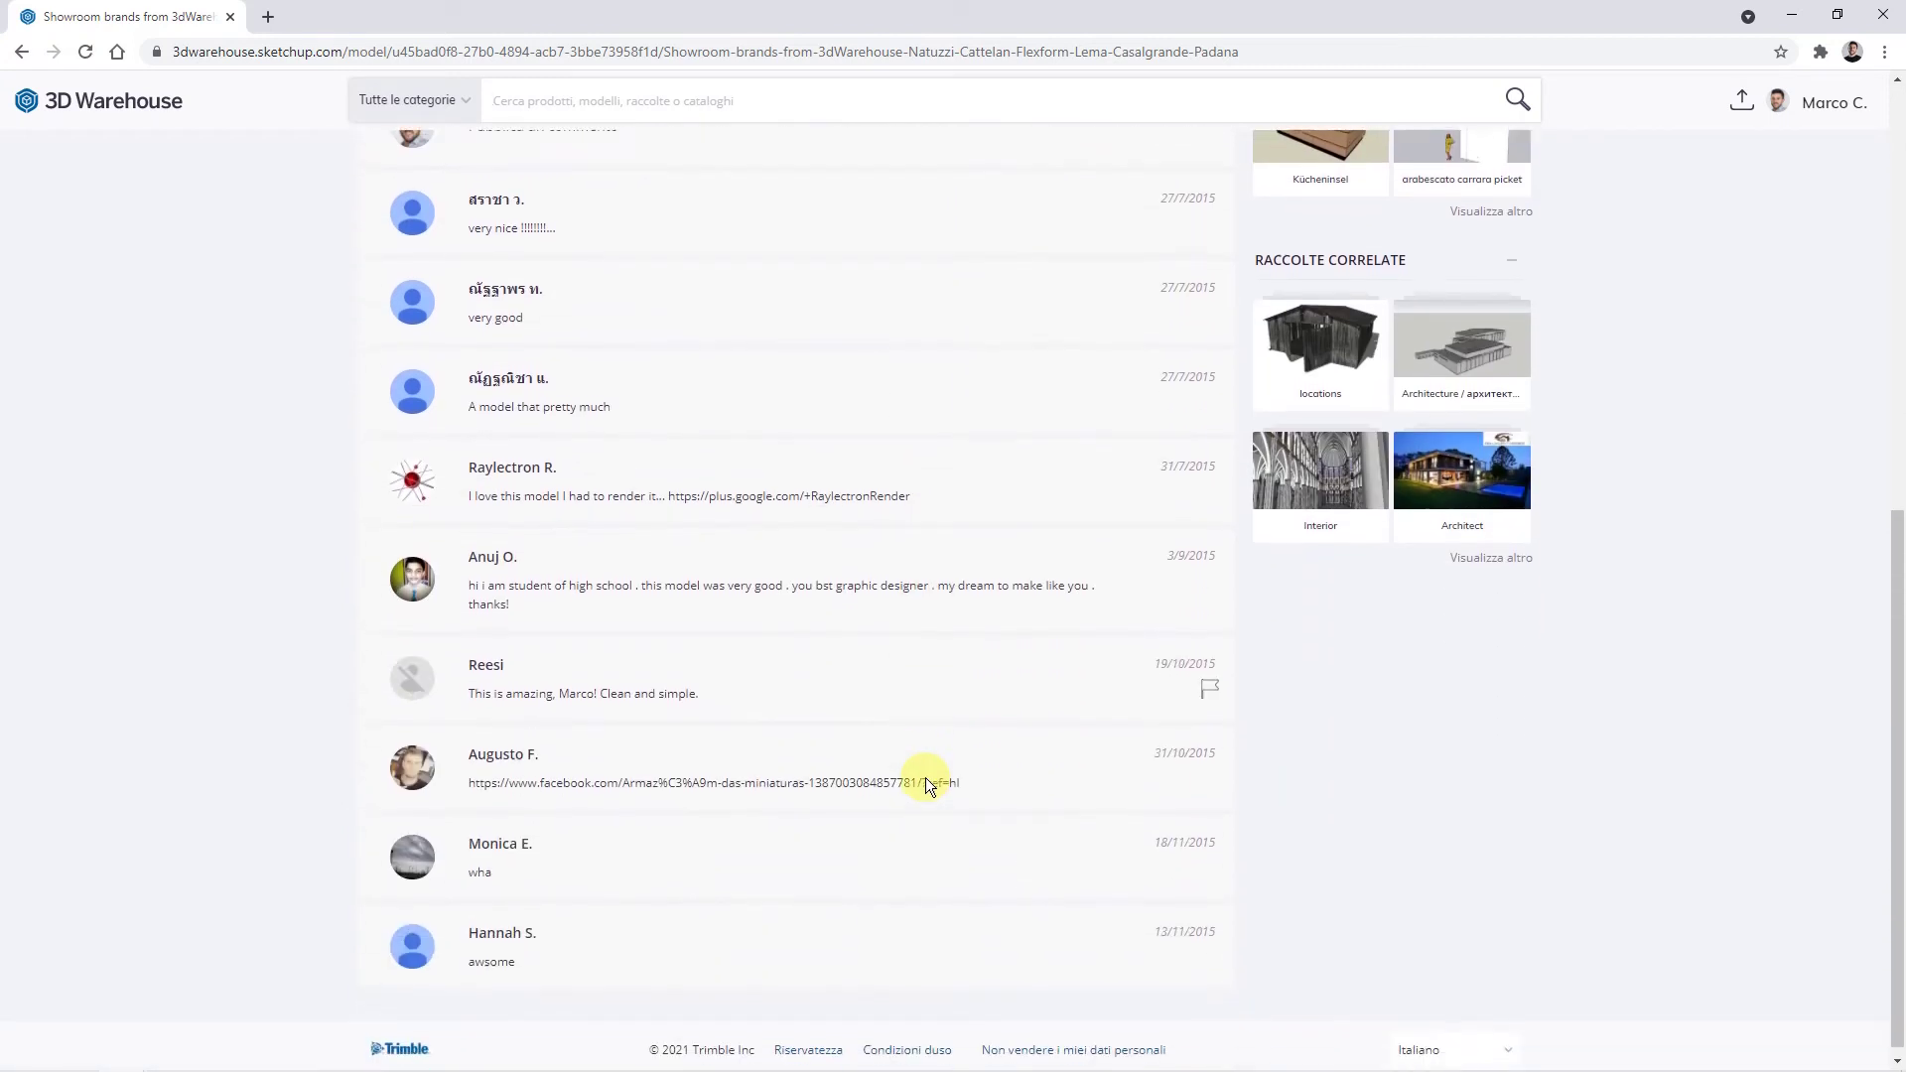
pyautogui.scroll(5, 925, 784)
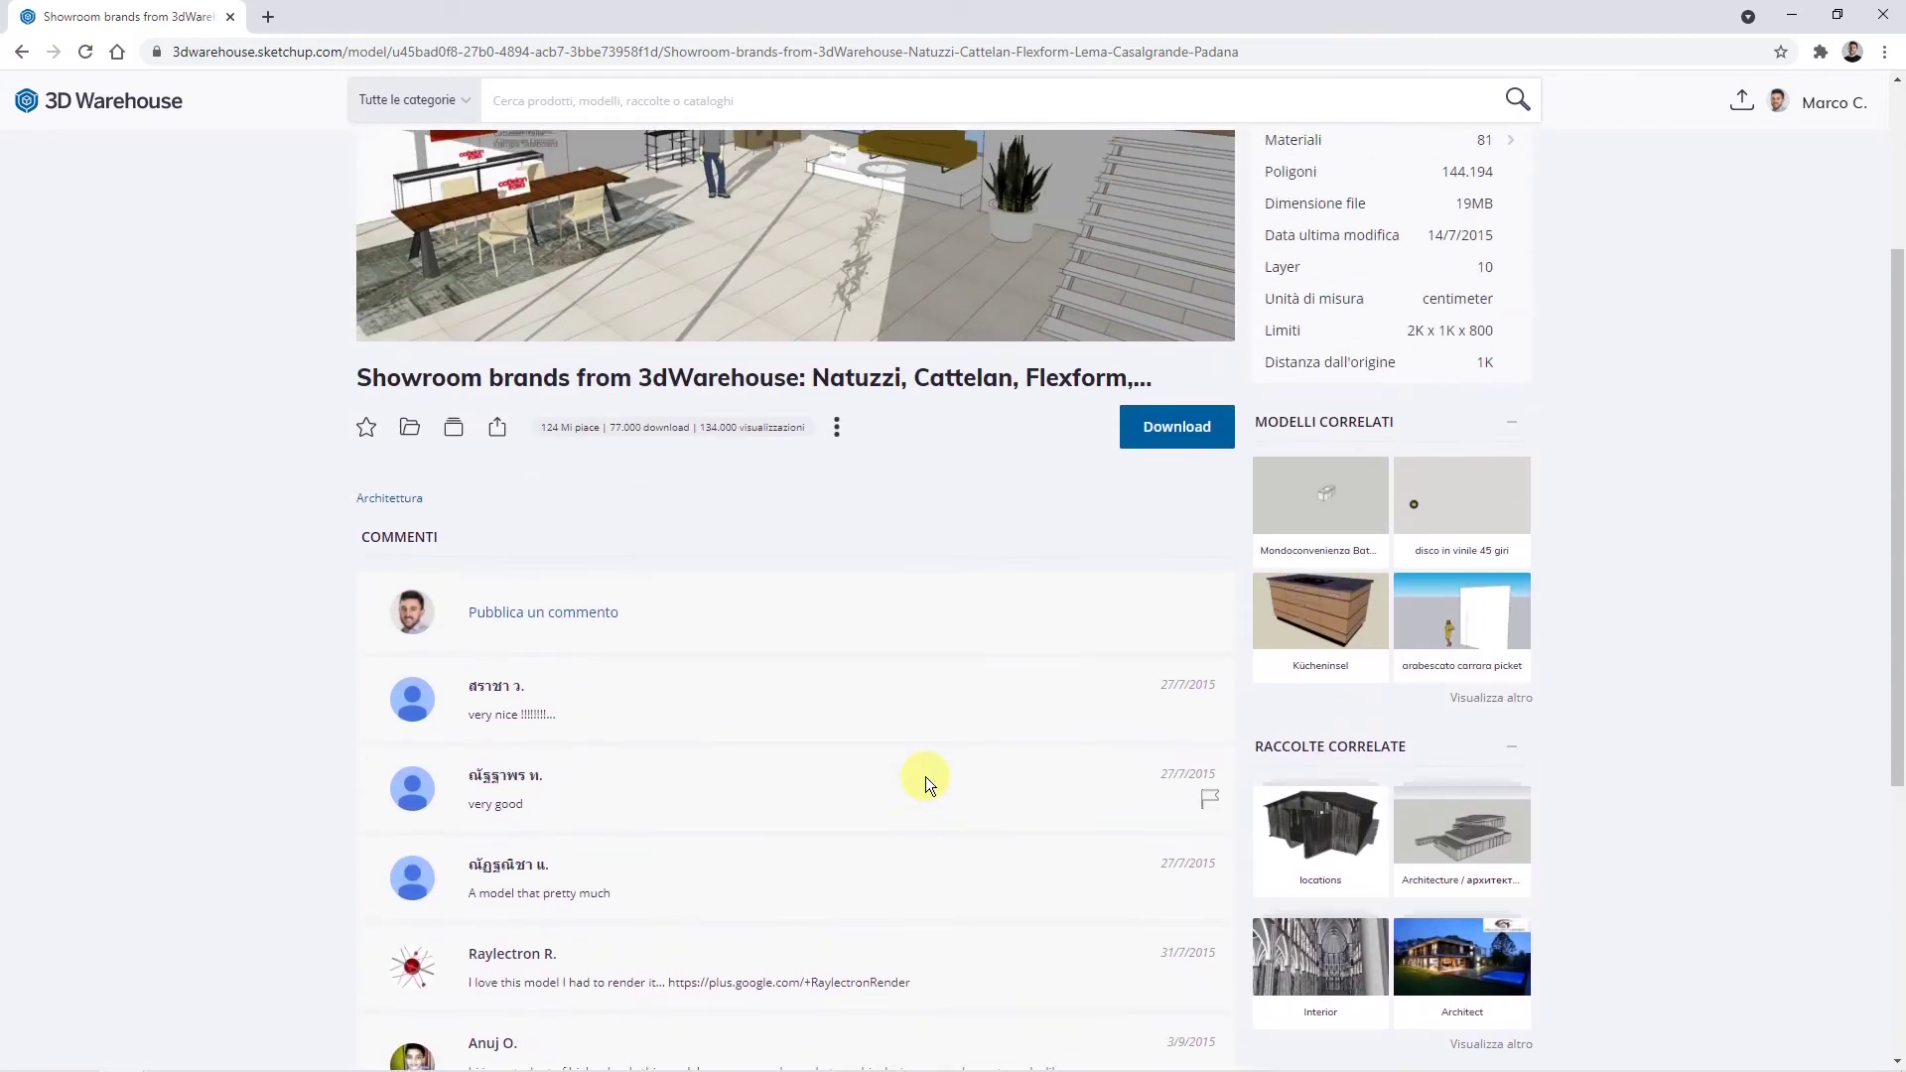
pyautogui.scroll(4, 926, 776)
pyautogui.click(837, 733)
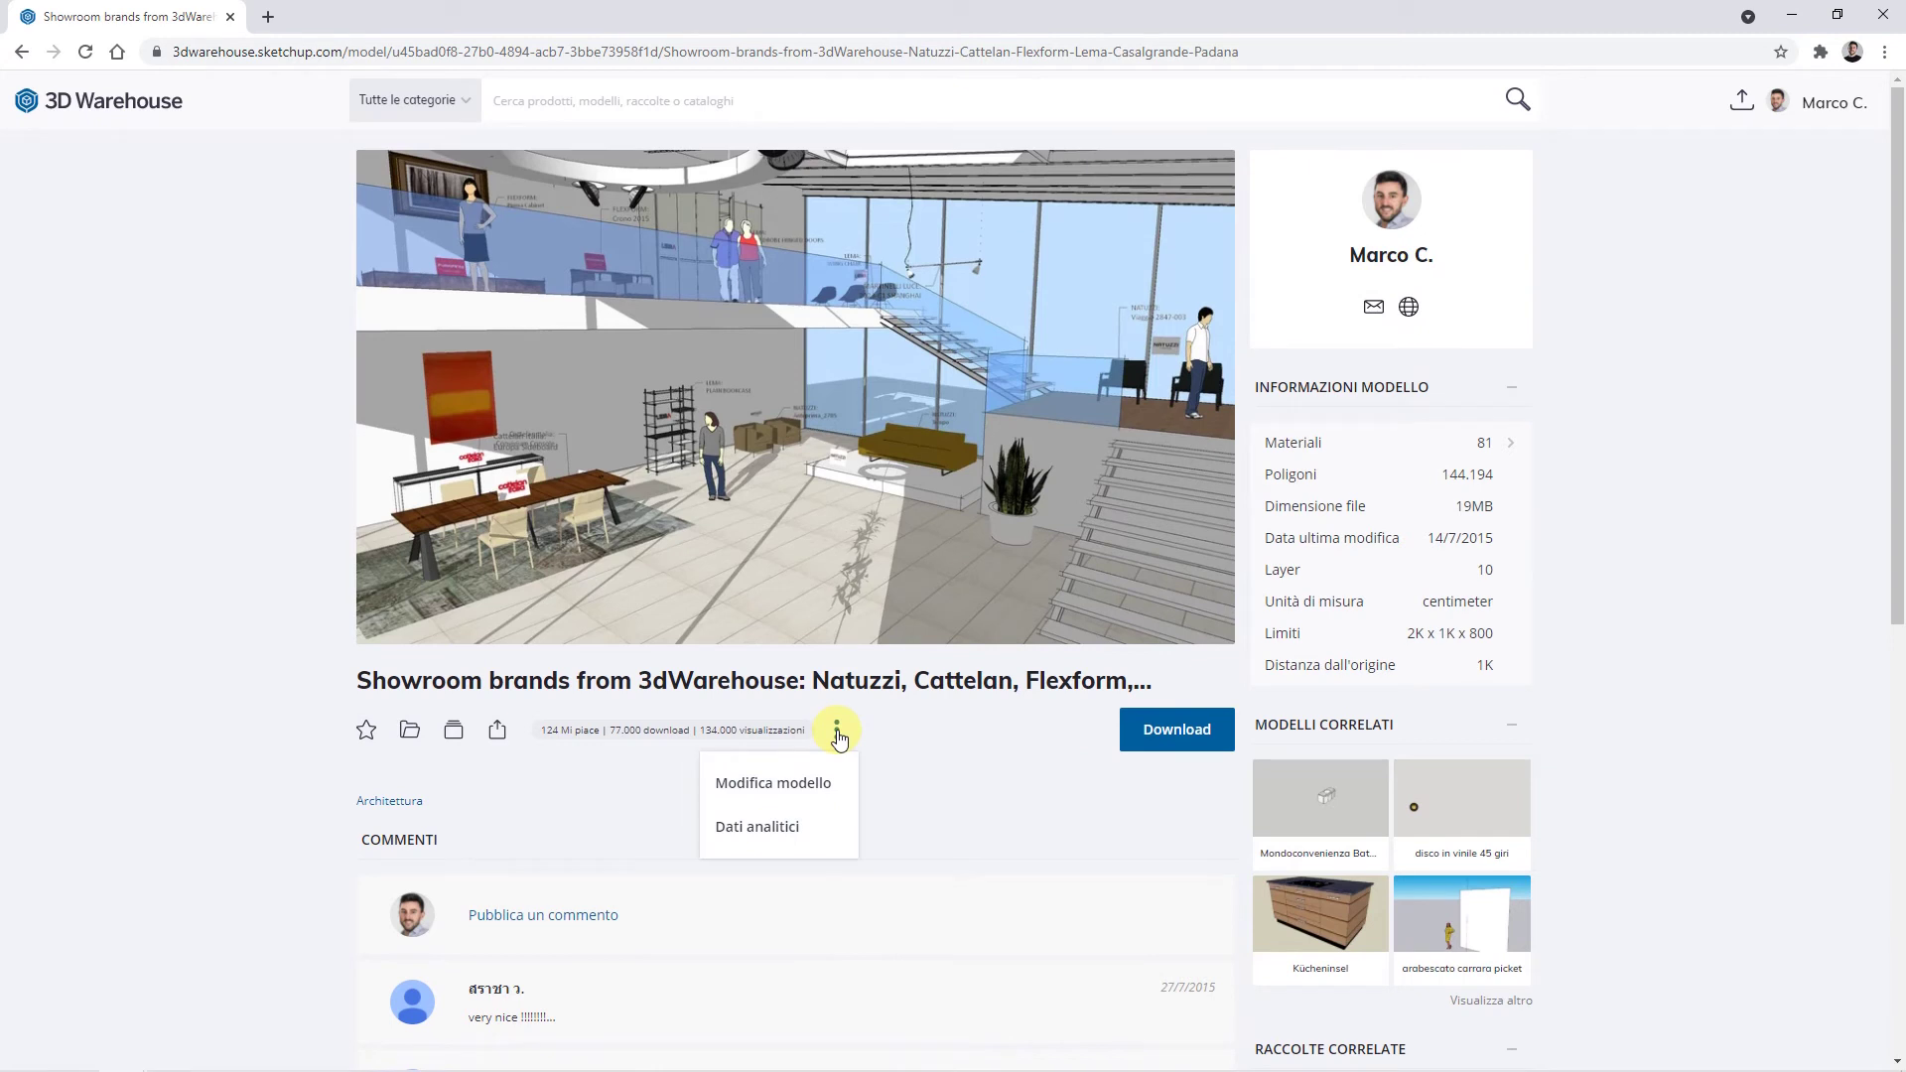
pyautogui.click(757, 830)
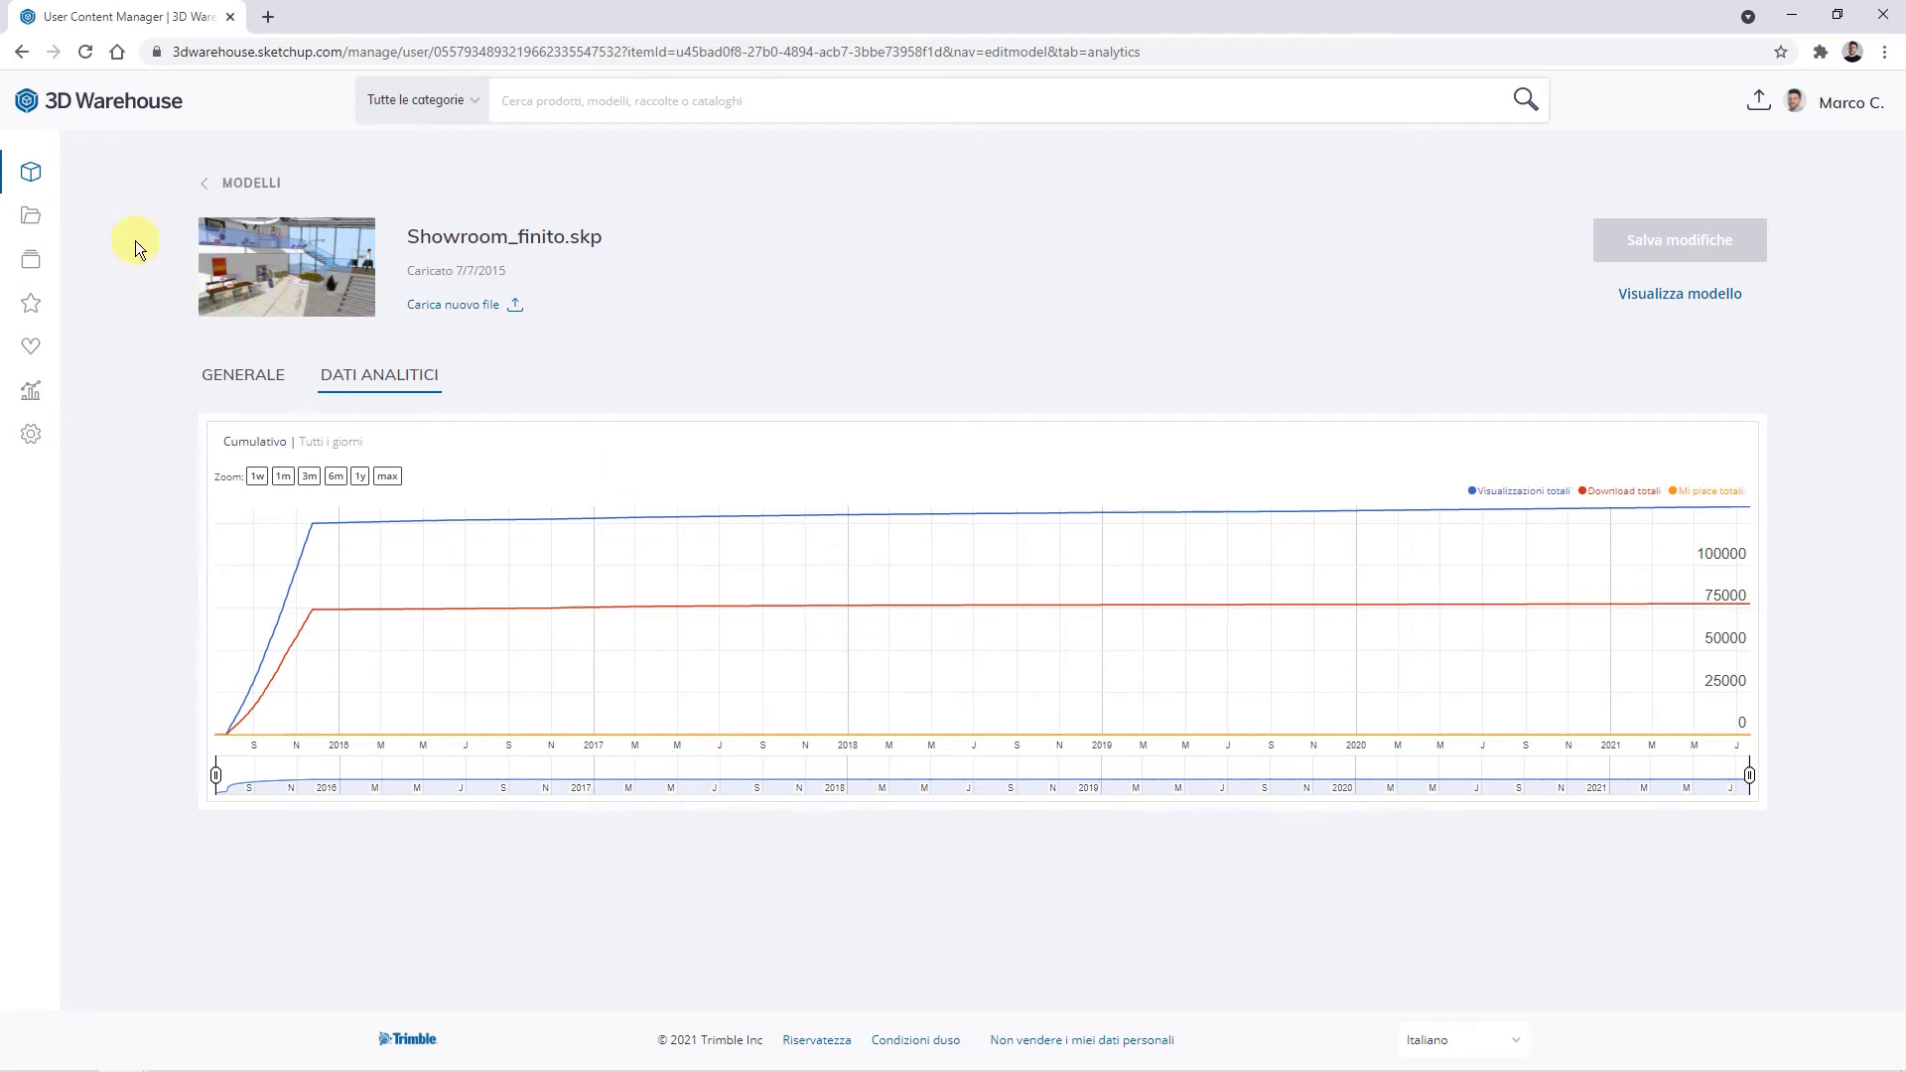
# Step: Return to the Modelli list, then open the account-wide Dati analitici page
pyautogui.click(30, 175)
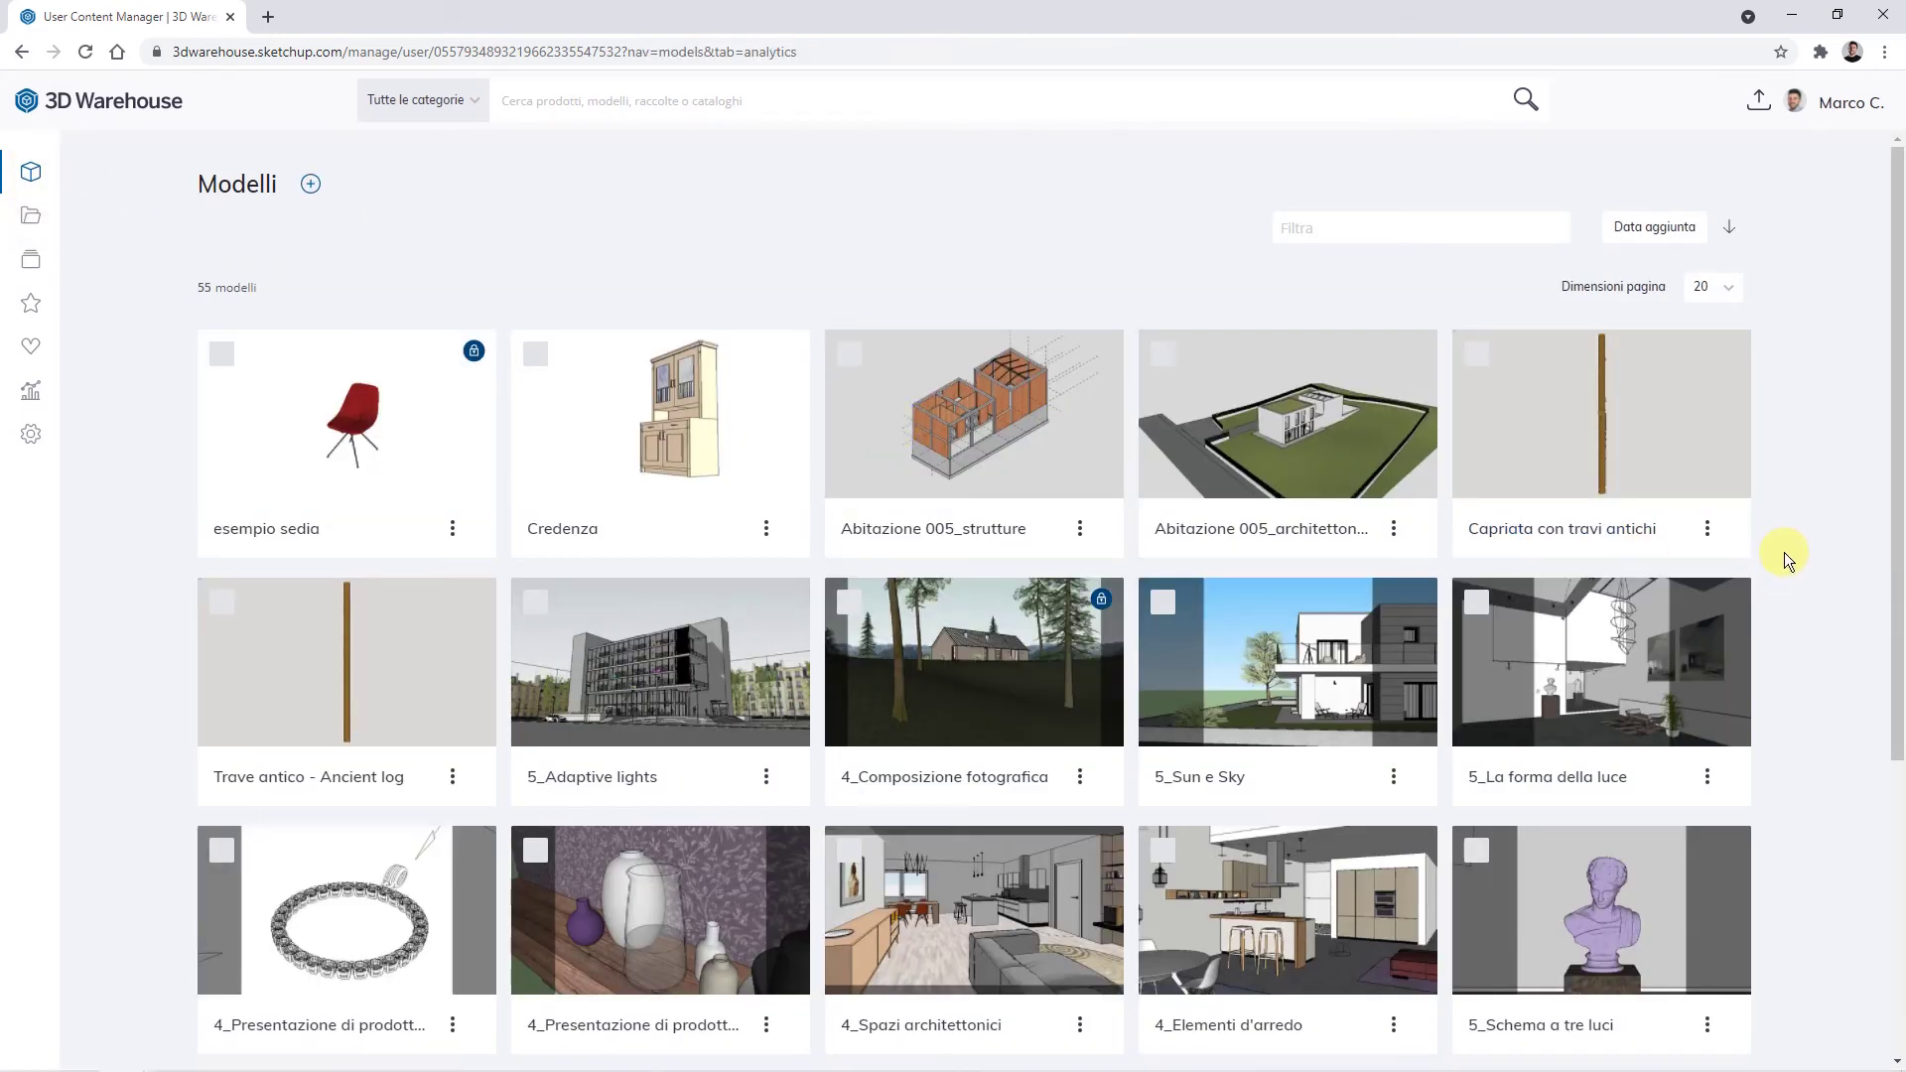
pyautogui.scroll(-2, 1784, 552)
pyautogui.scroll(2, 1784, 552)
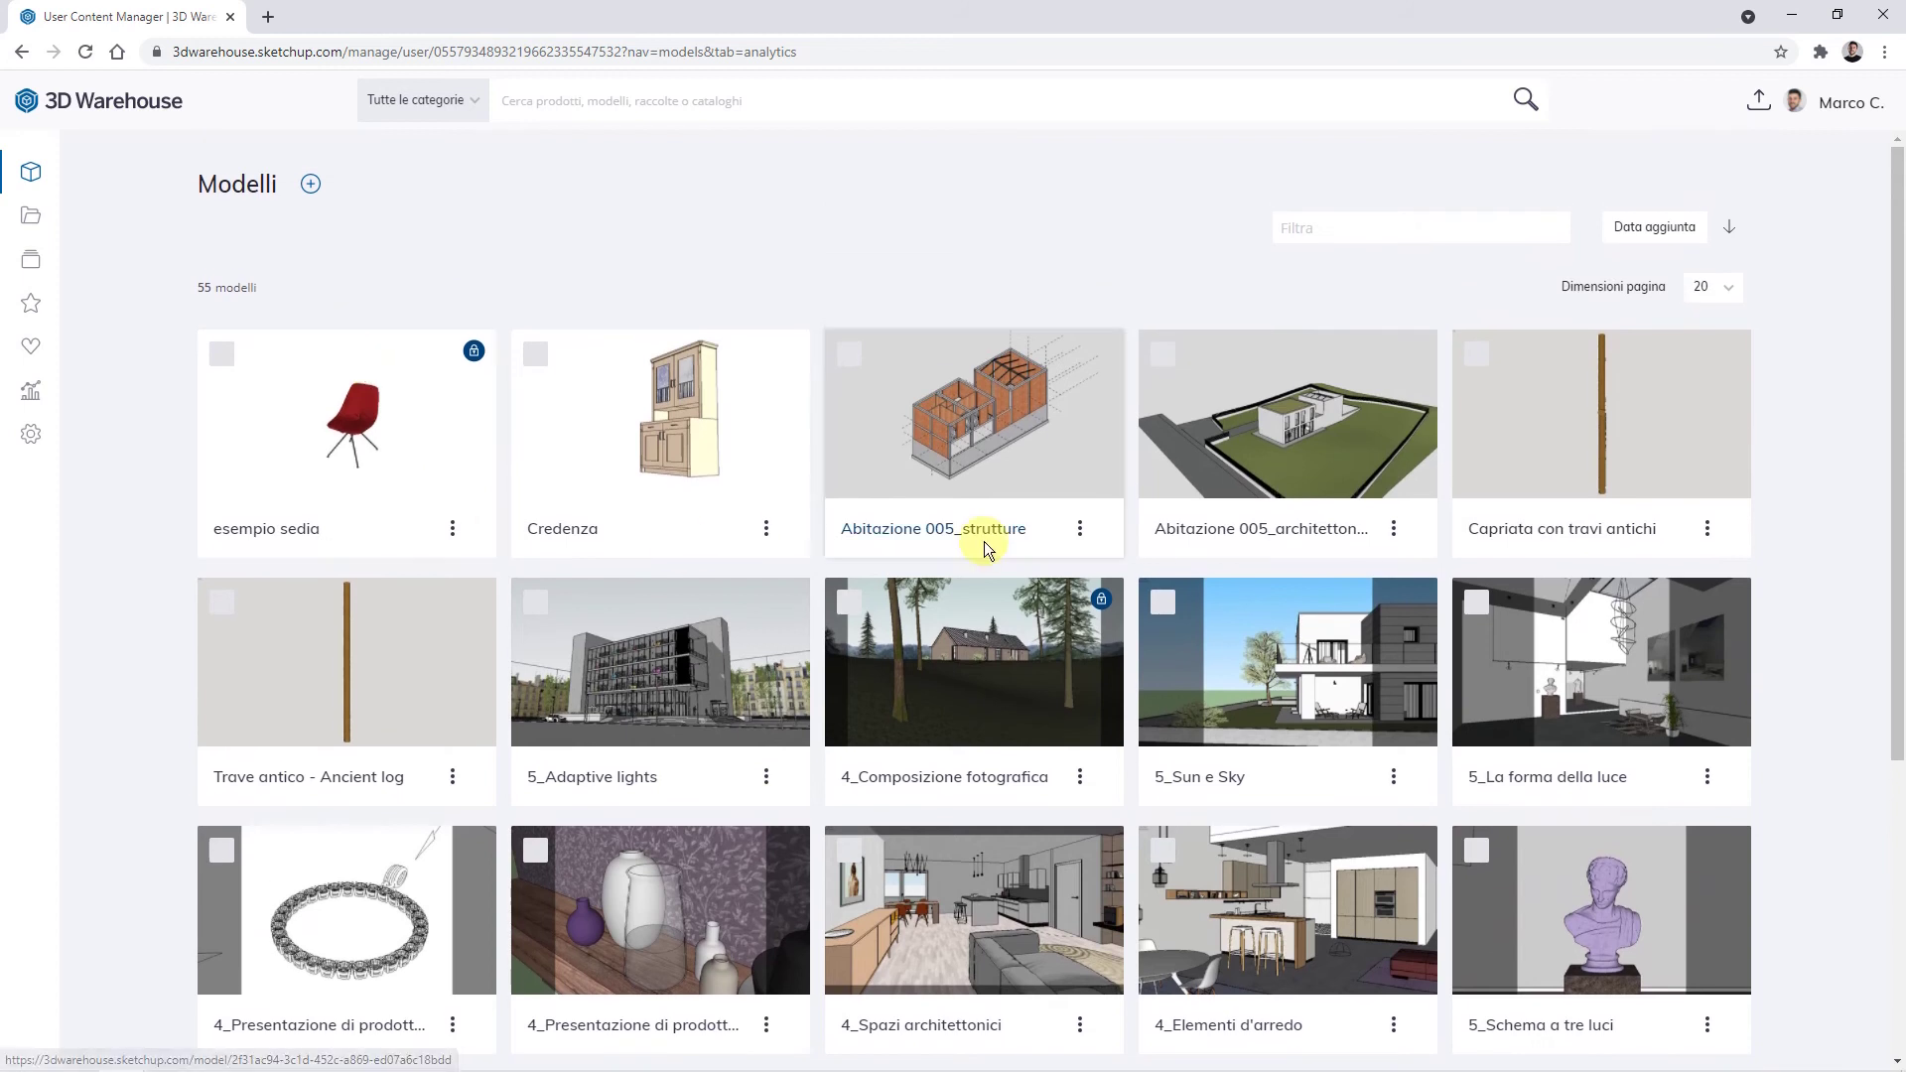
pyautogui.scroll(-4, 987, 549)
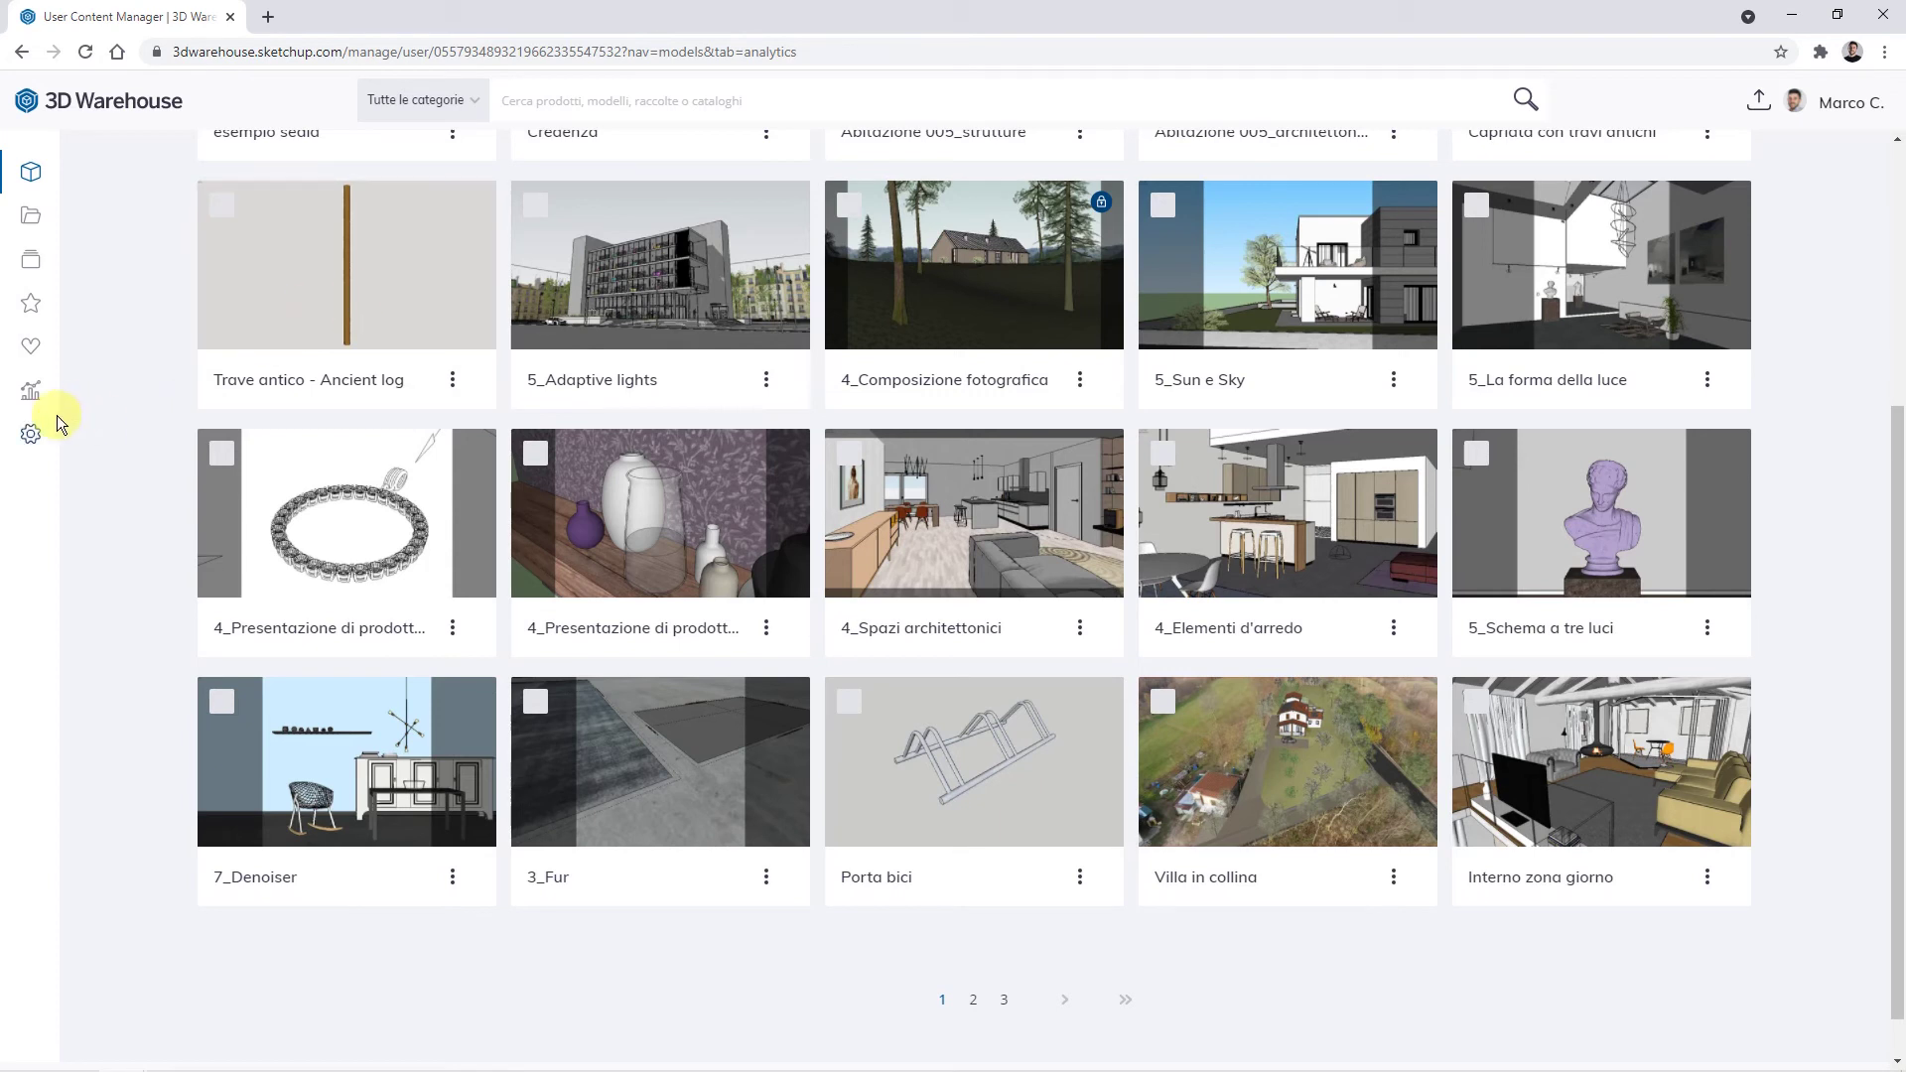
pyautogui.click(30, 397)
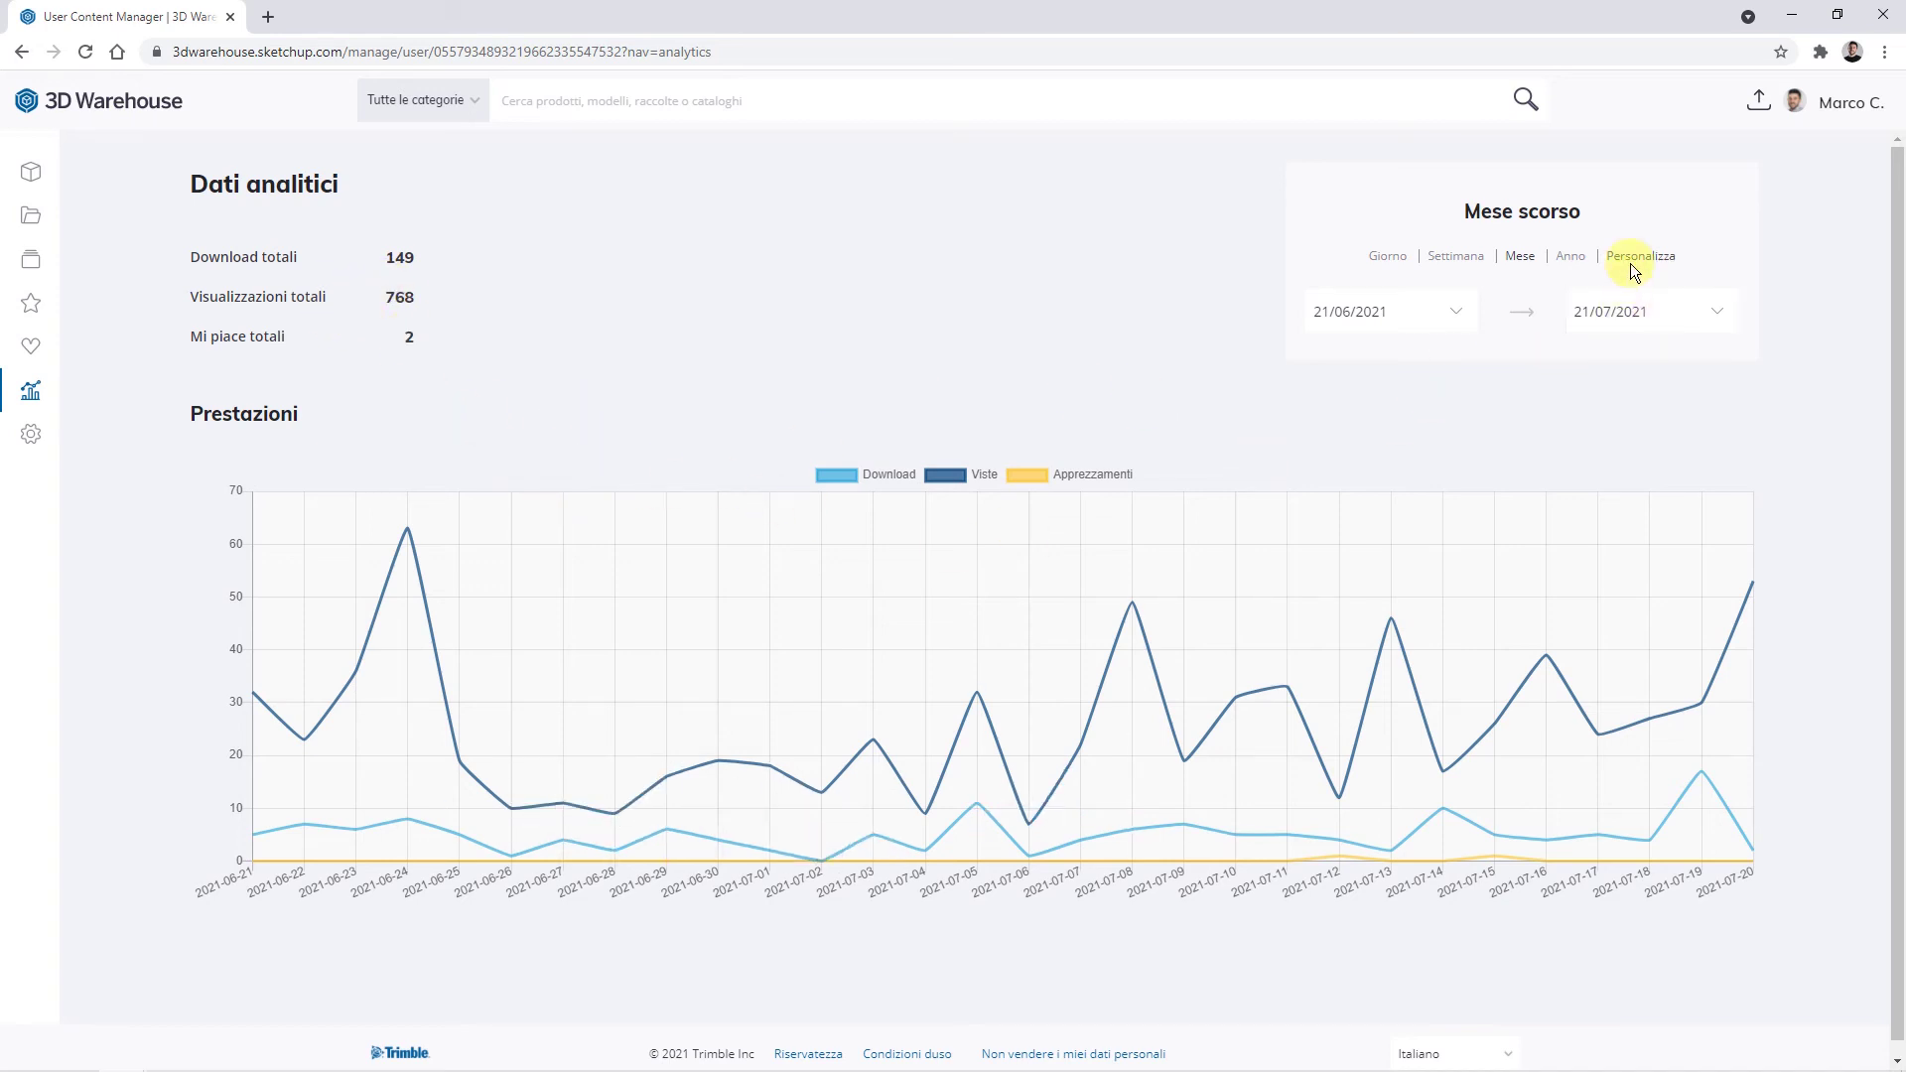
# Step: Switch the analytics period to Anno: 4.000 downloads, 9.000 views, 24 likes
pyautogui.click(1565, 262)
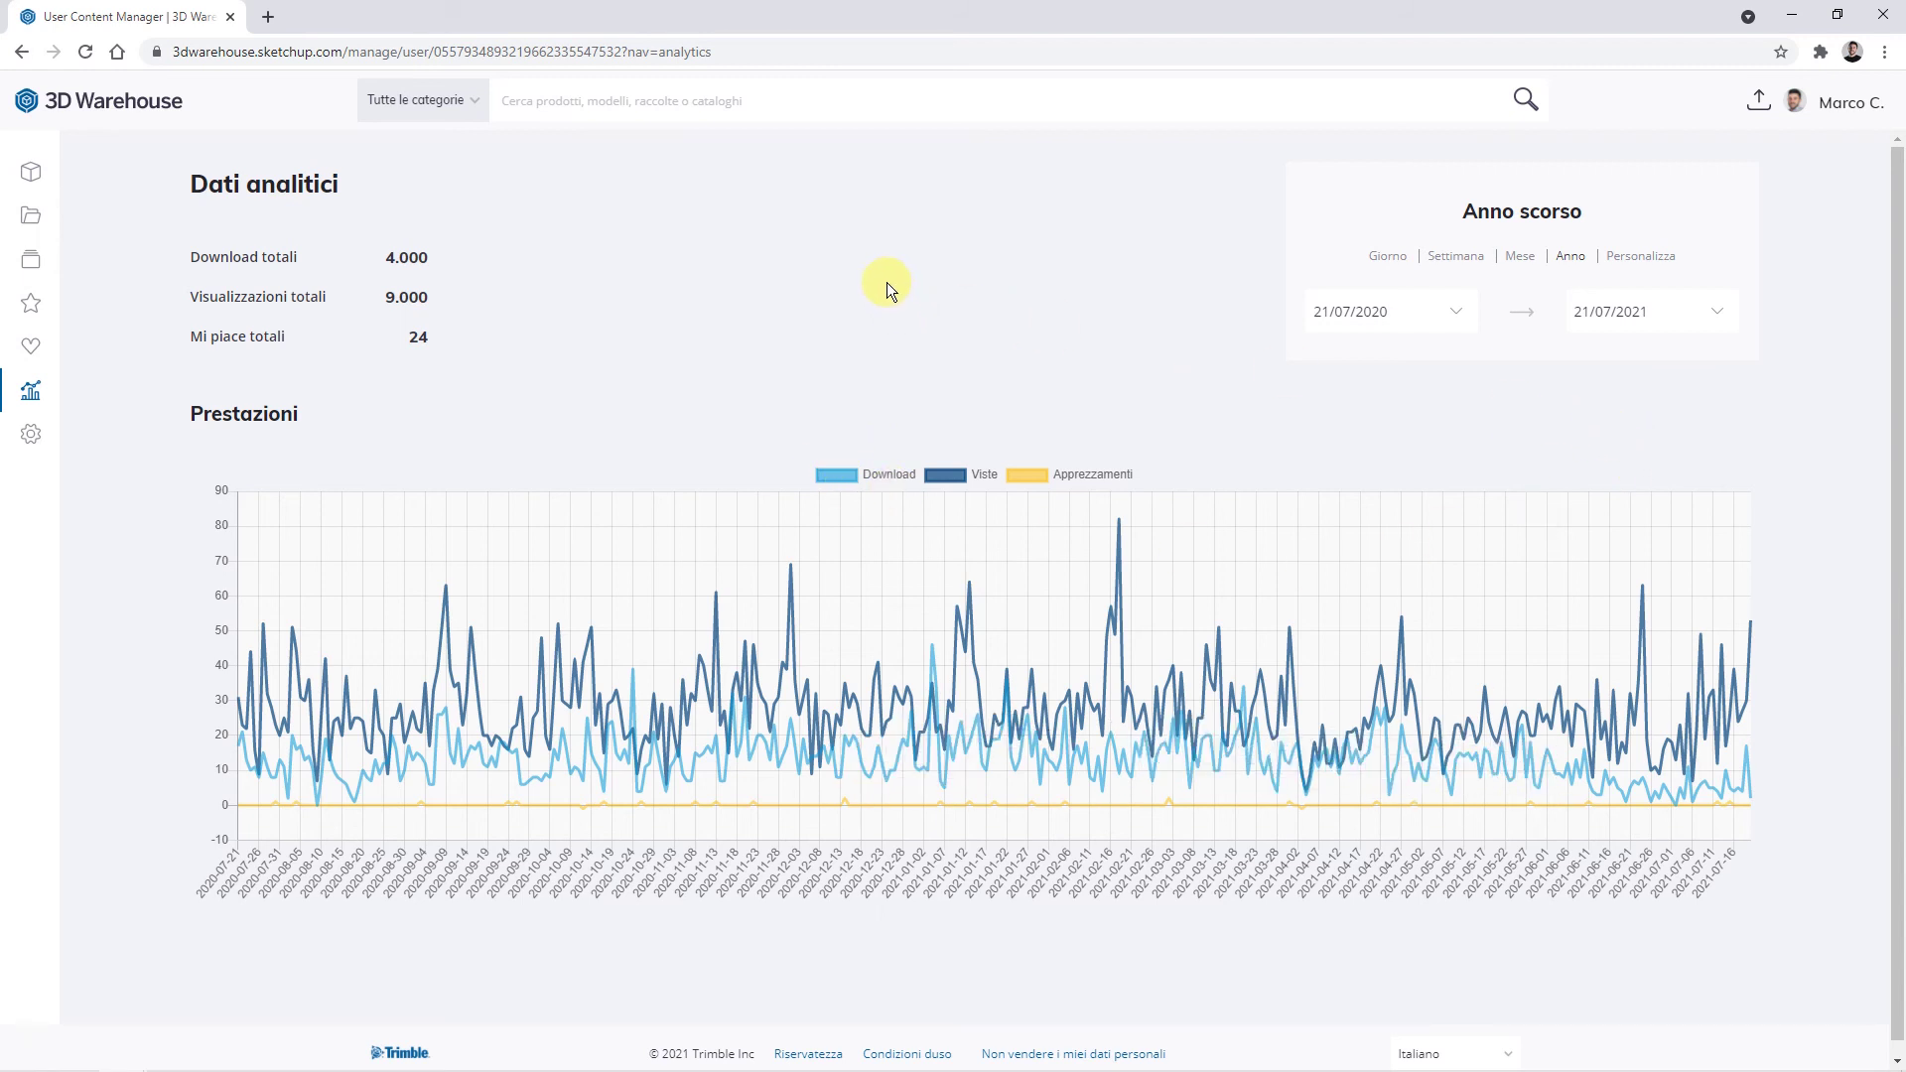
pyautogui.moveTo(706, 1061)
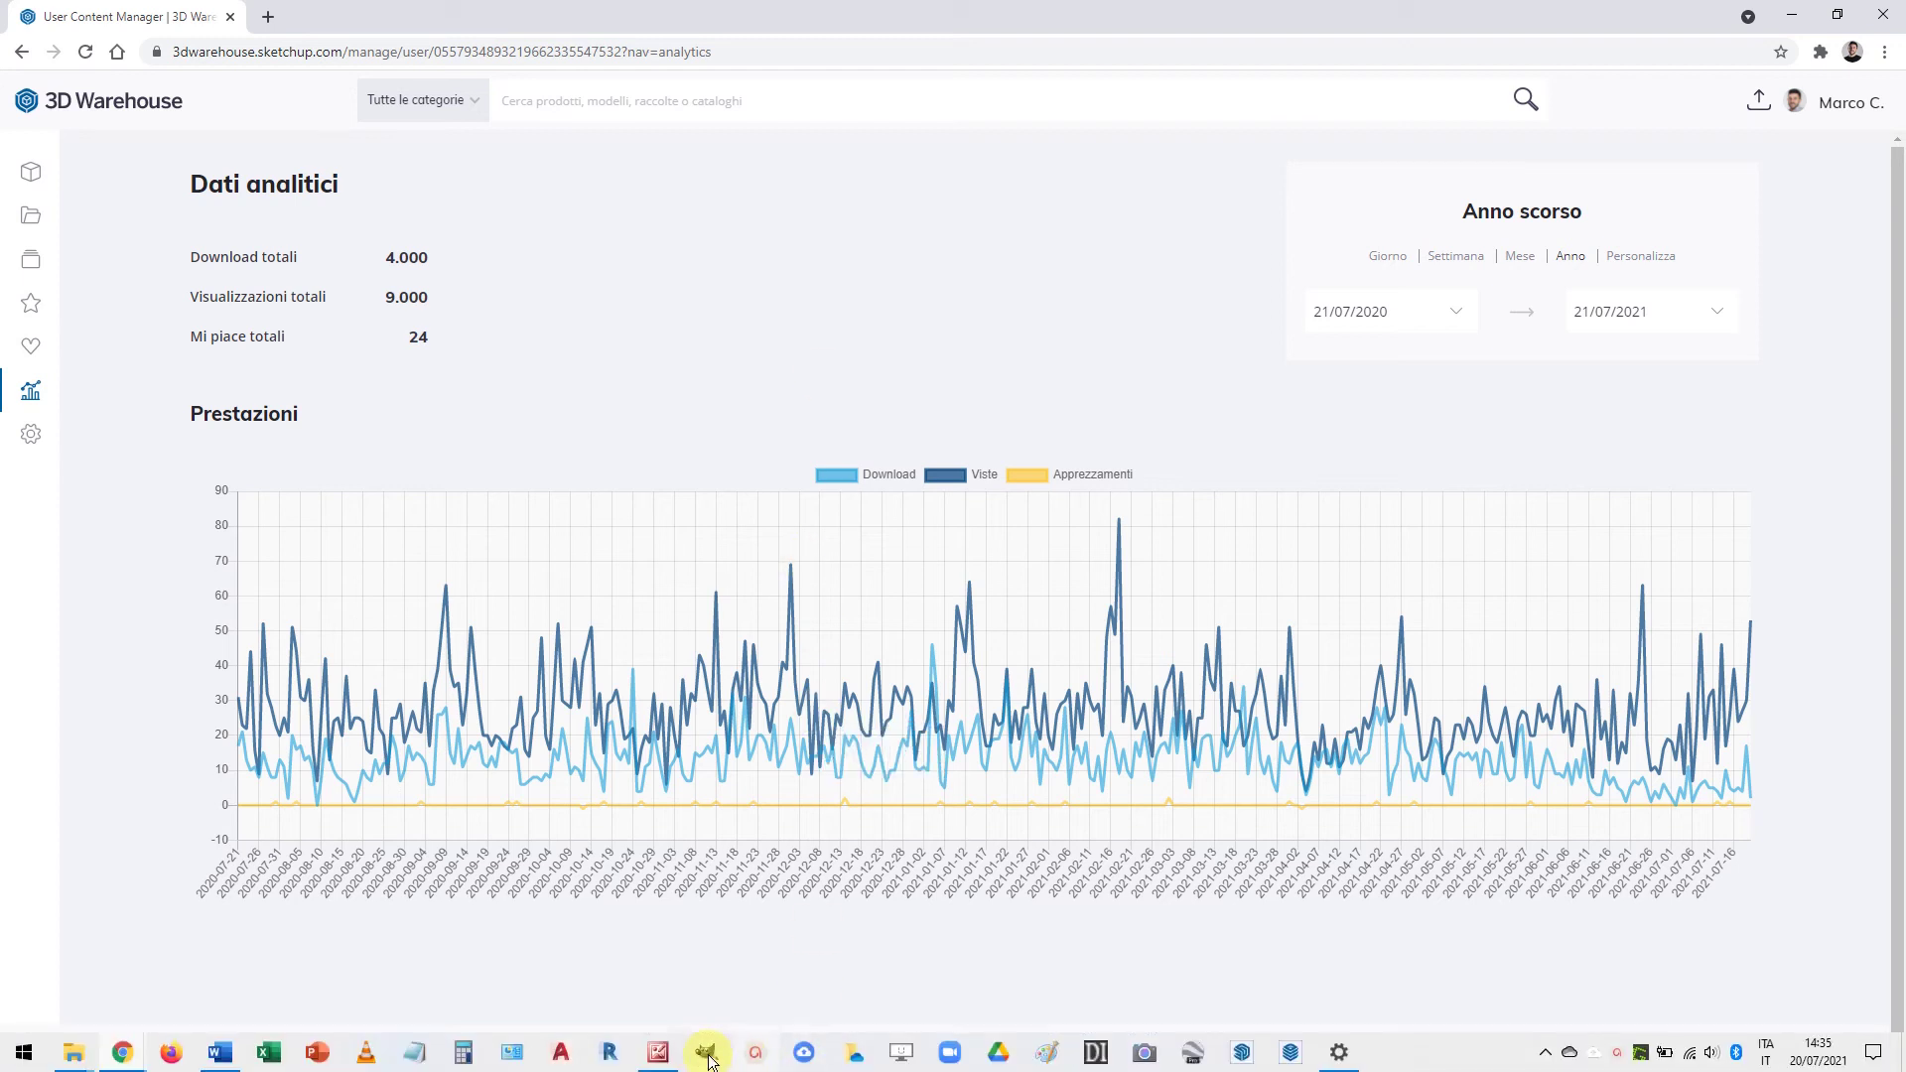
# Step: View the saved chart, world download map and statistics table screenshots, then close Picture Manager
pyautogui.click(656, 1054)
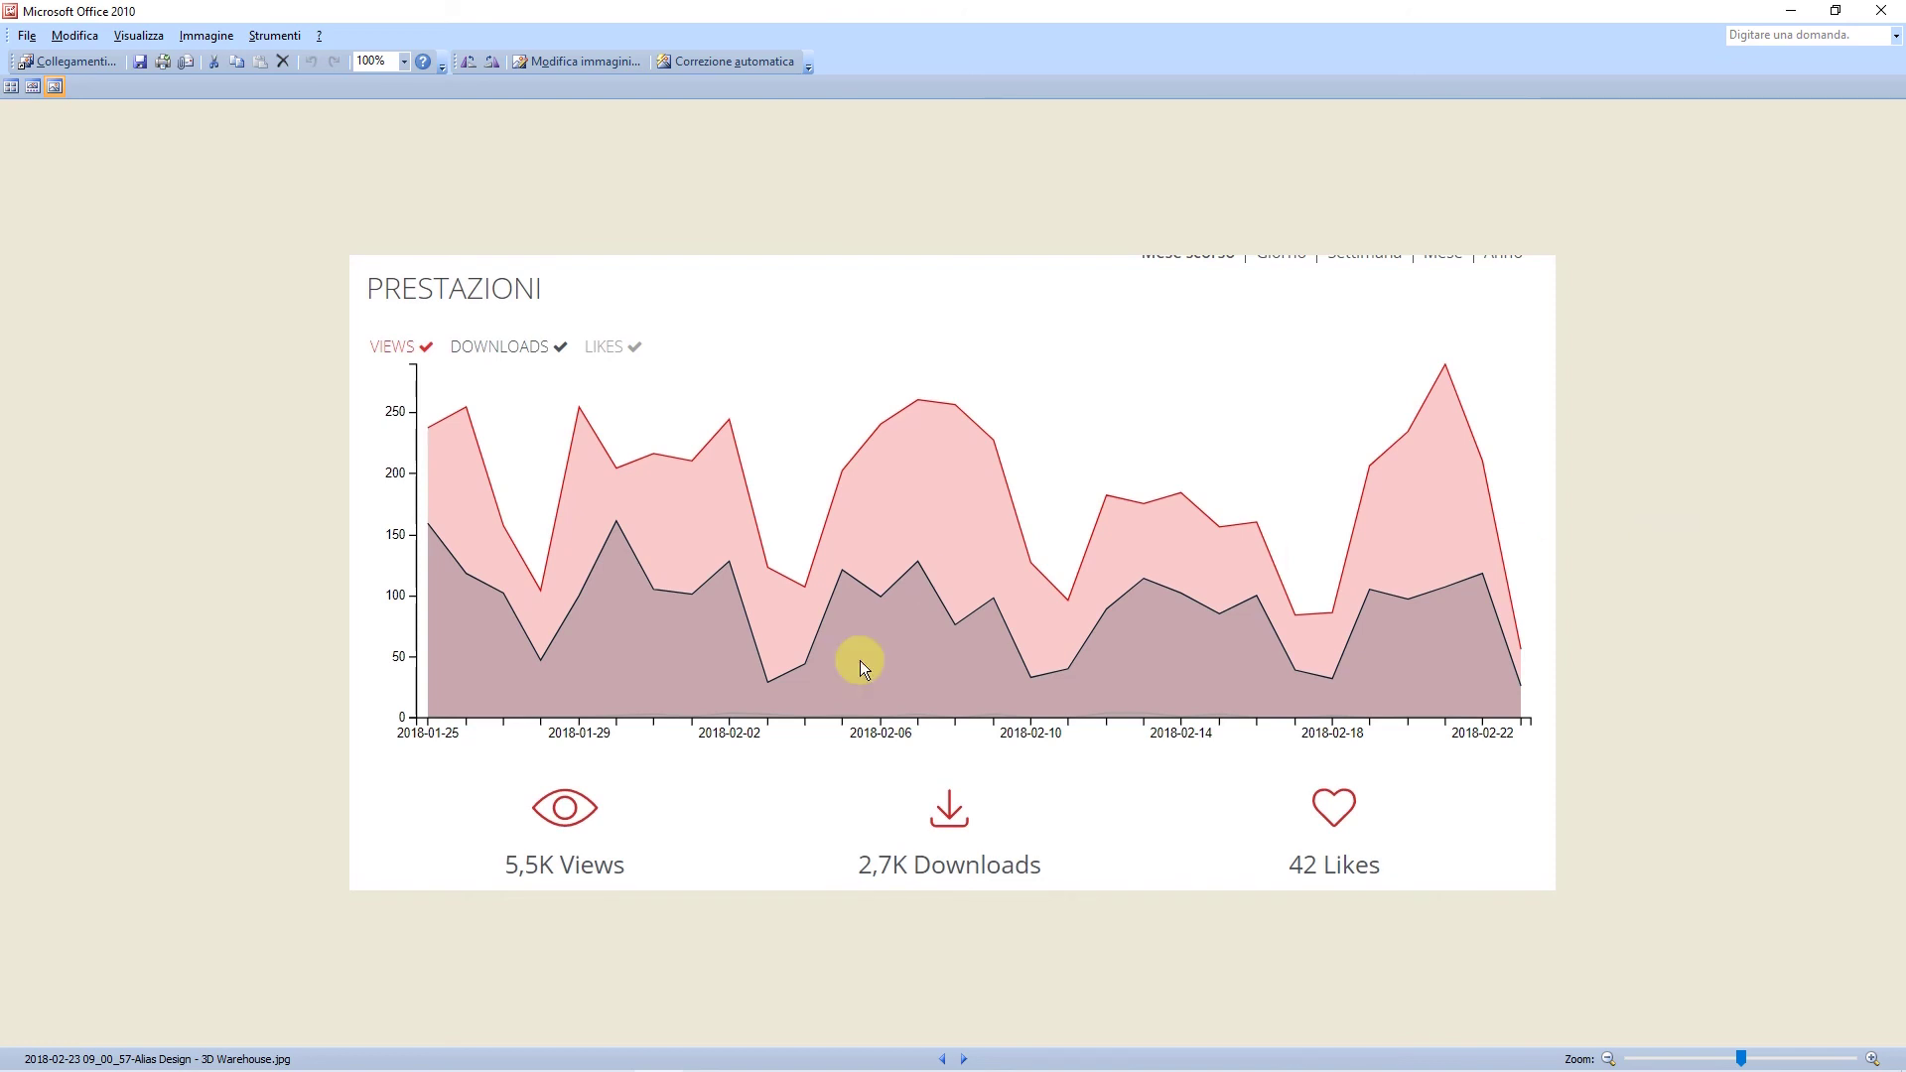
pyautogui.click(964, 1060)
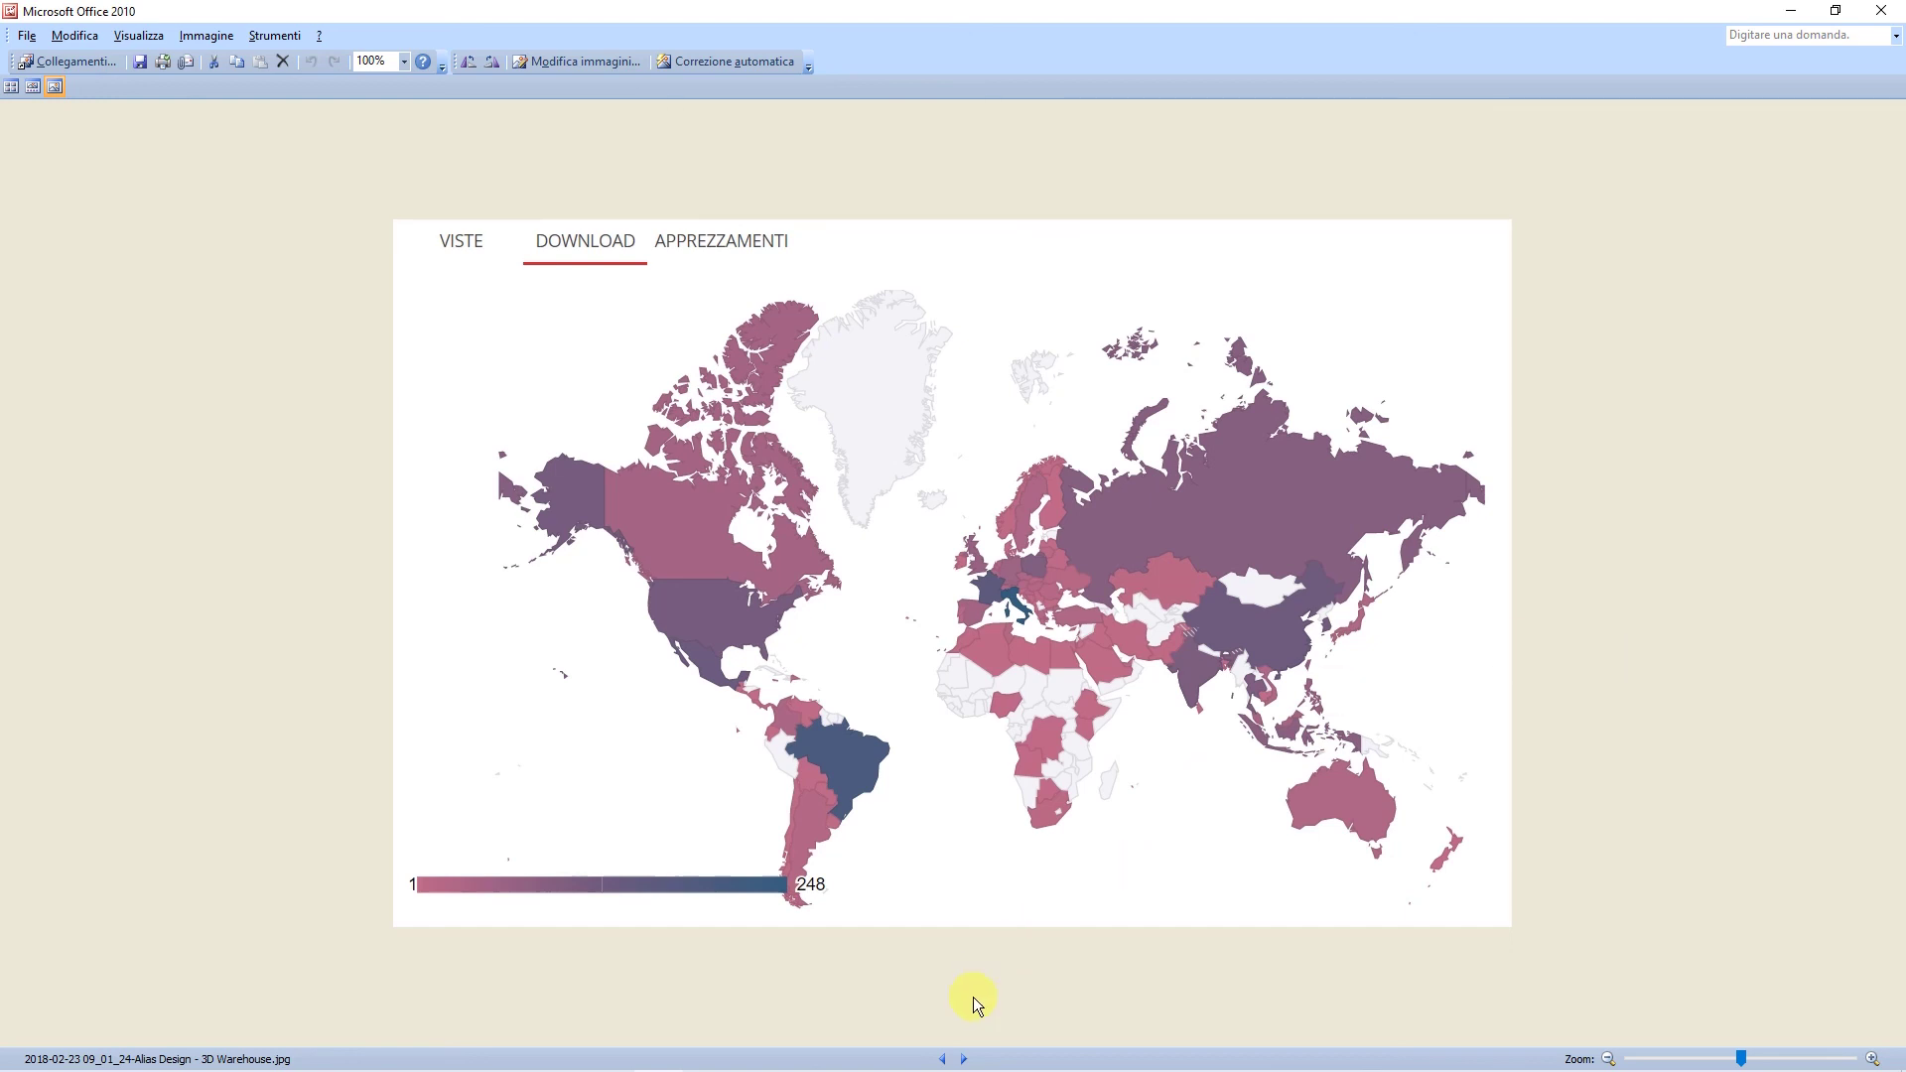
pyautogui.click(961, 1059)
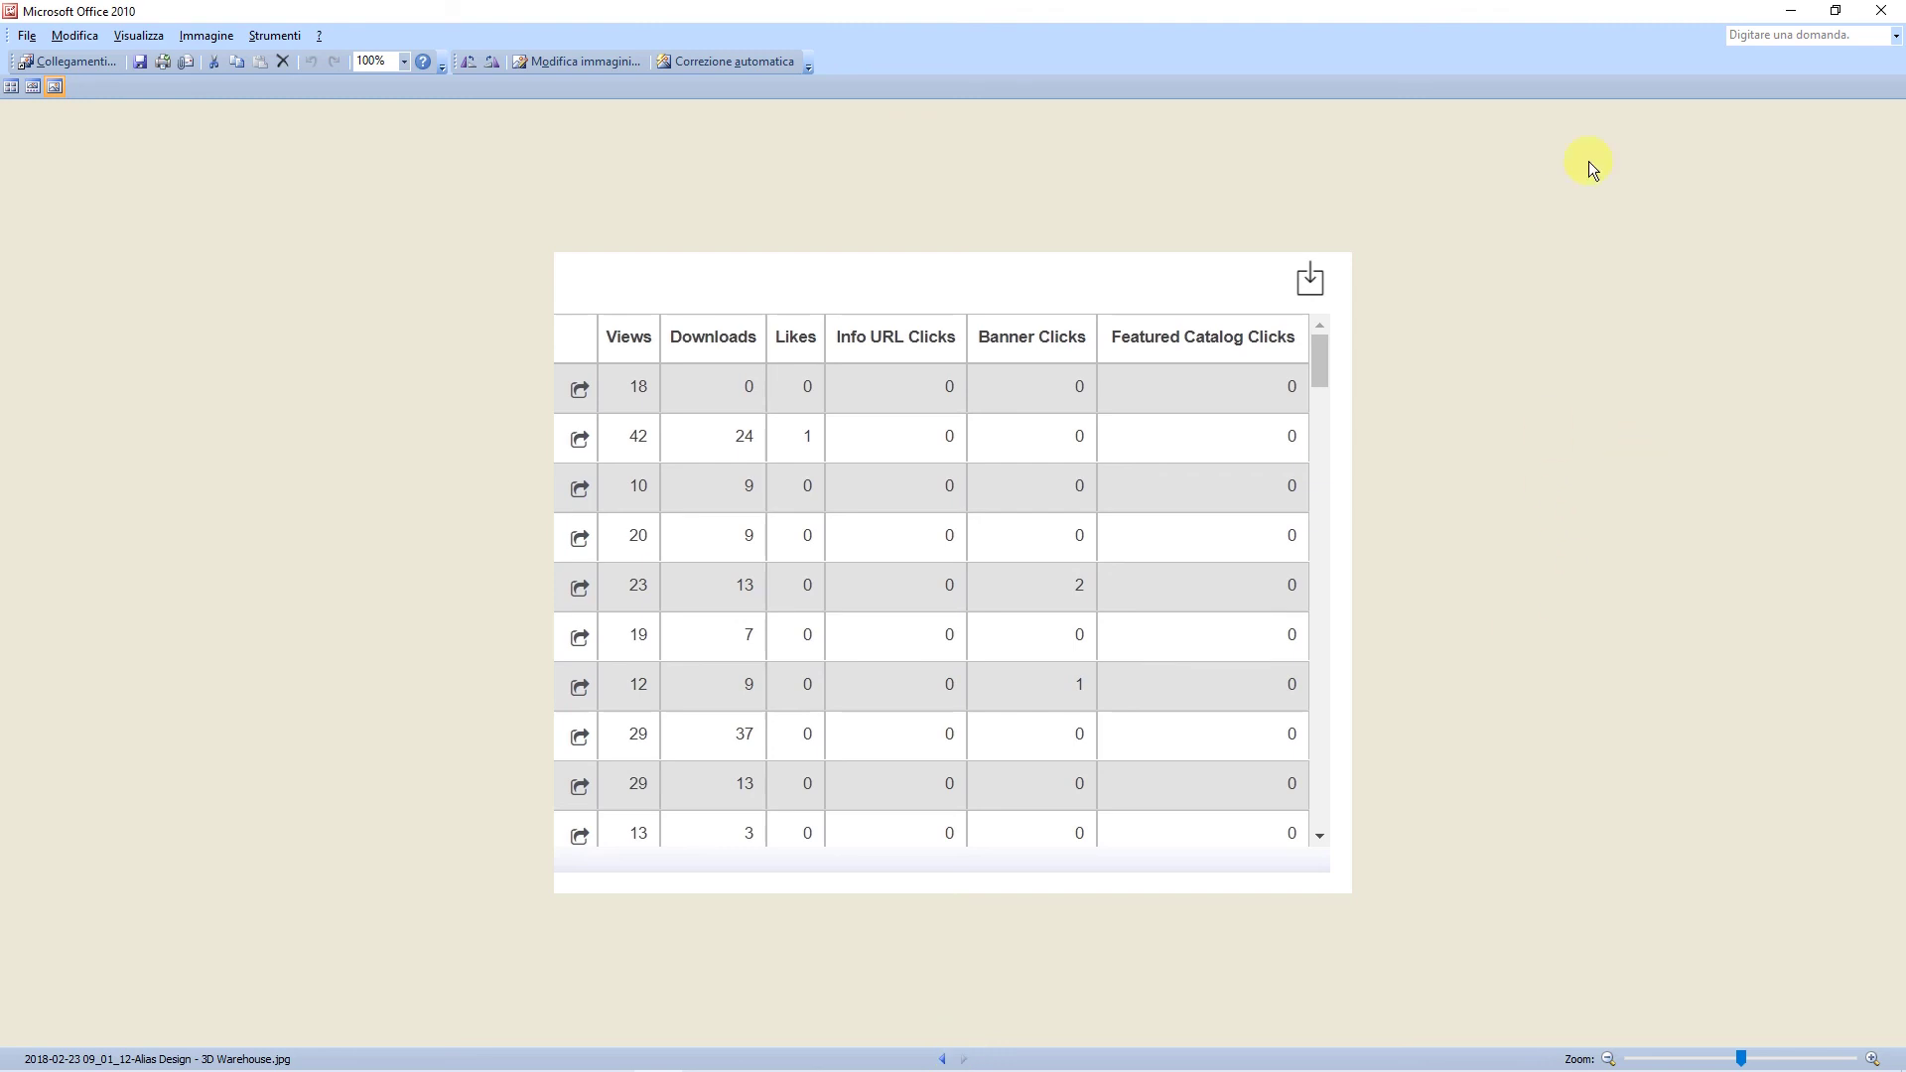
pyautogui.click(1880, 15)
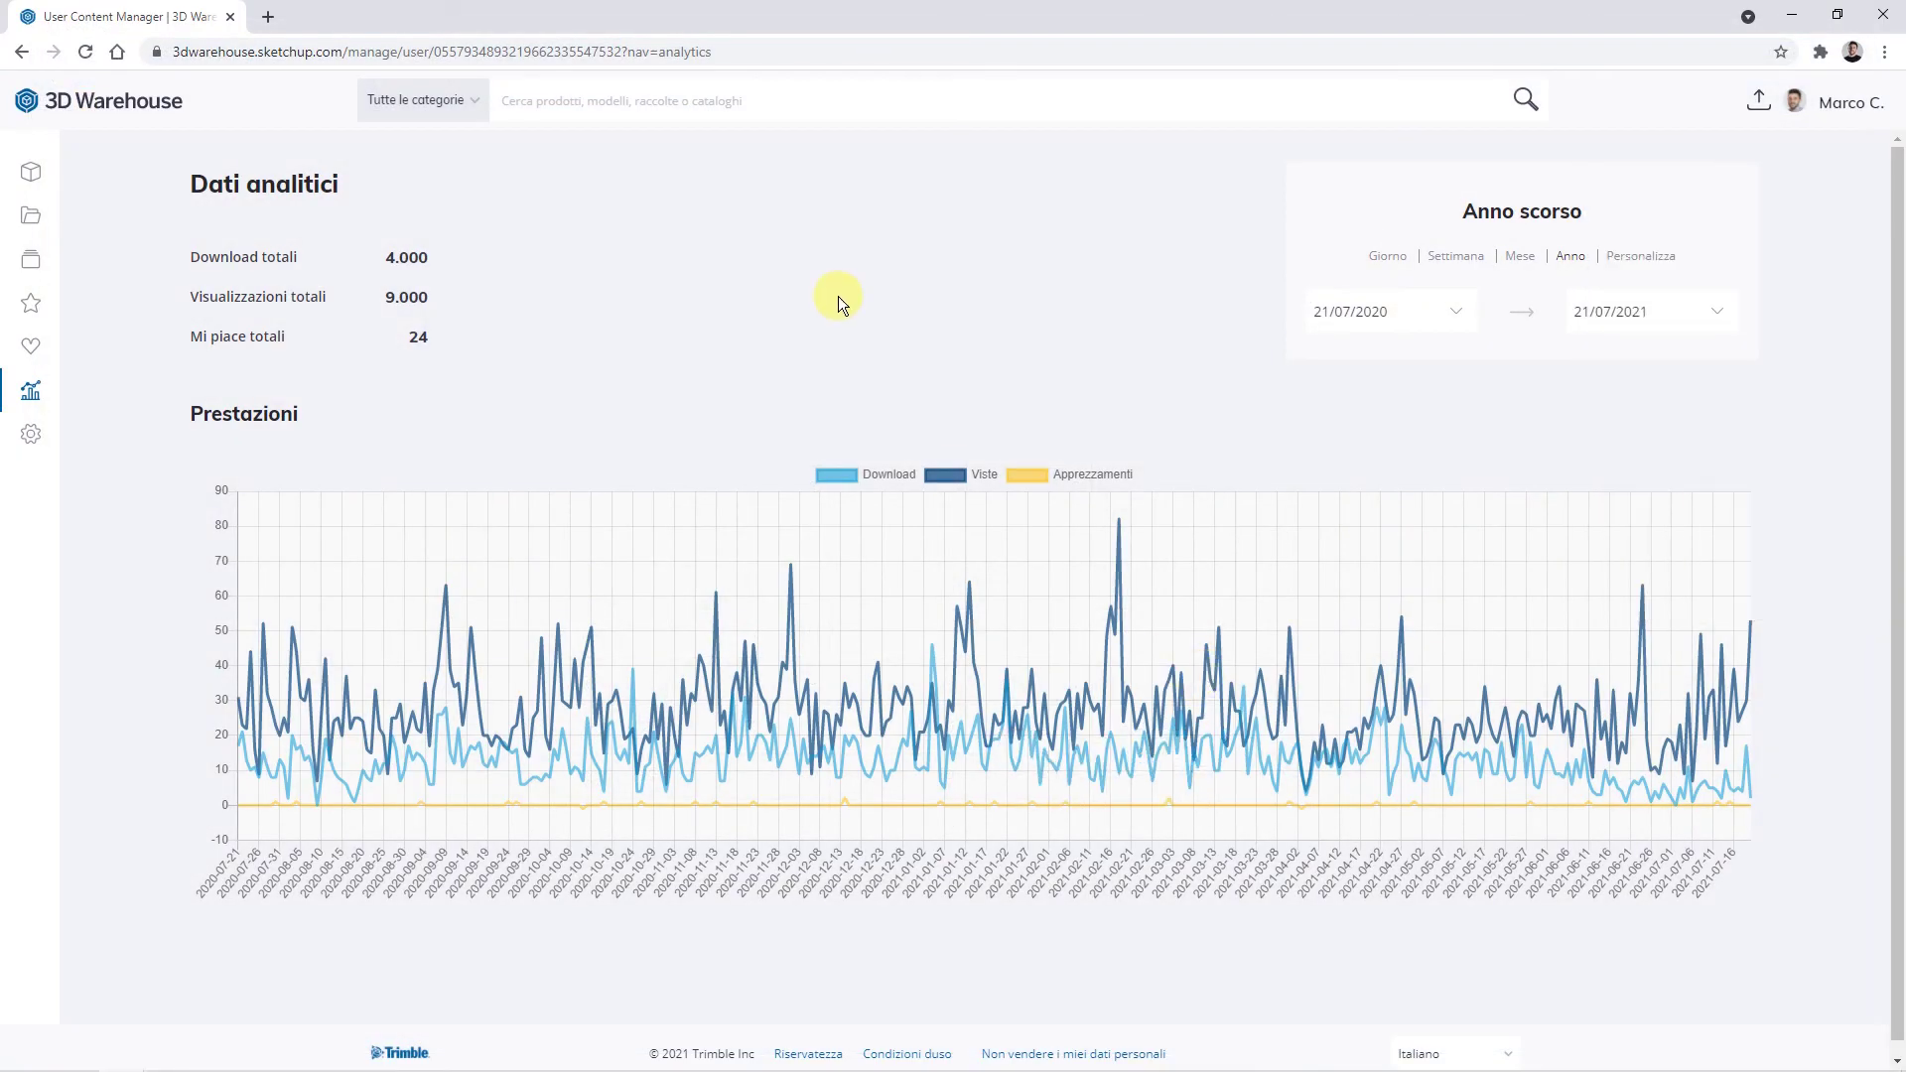
# Step: Load the 3D Warehouse home page from the top-left logo
pyautogui.click(114, 105)
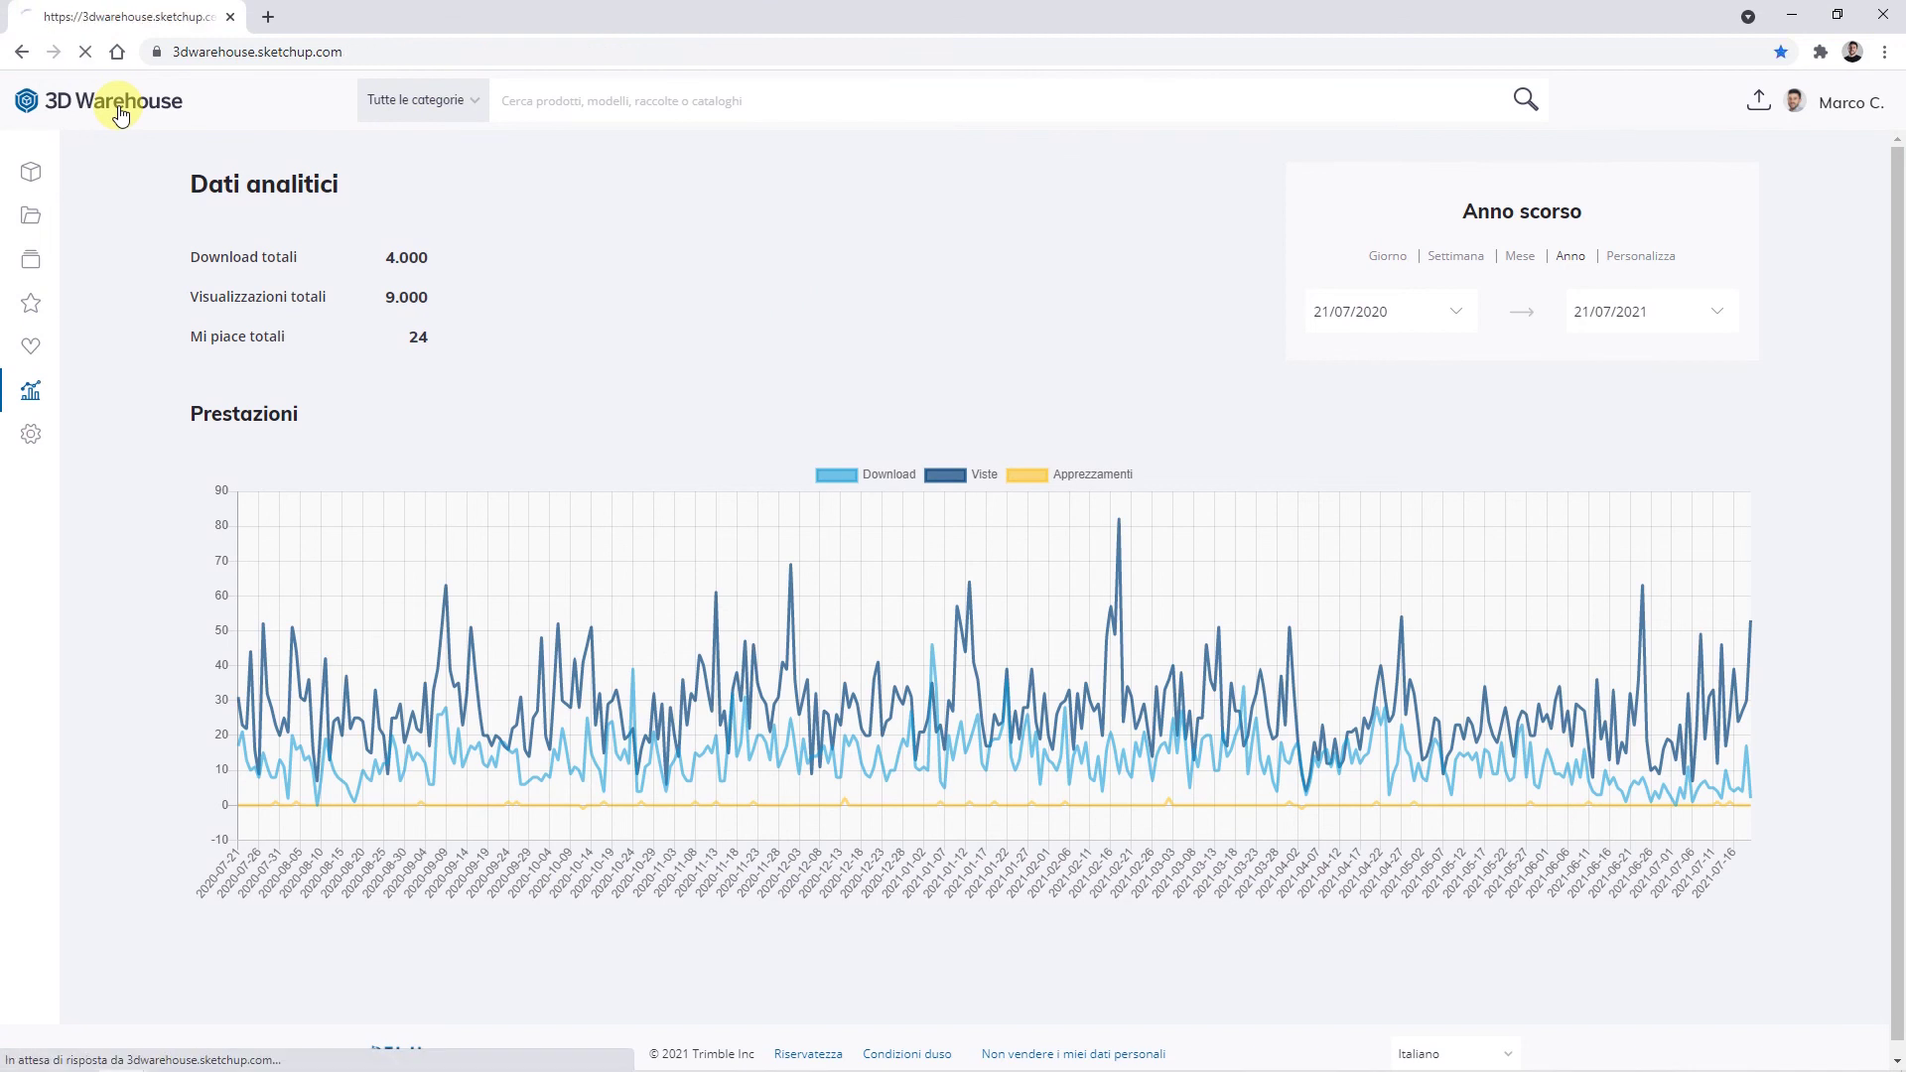